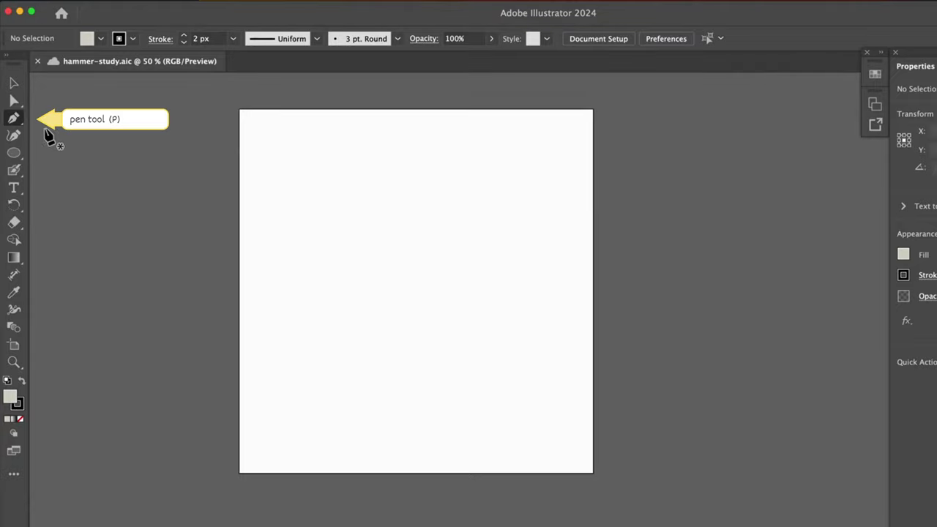
Draw a practice path with the Pen tool on the blank artboard, combining straight left-hand segments with curved segments along the bottom and right
left_click(335, 170)
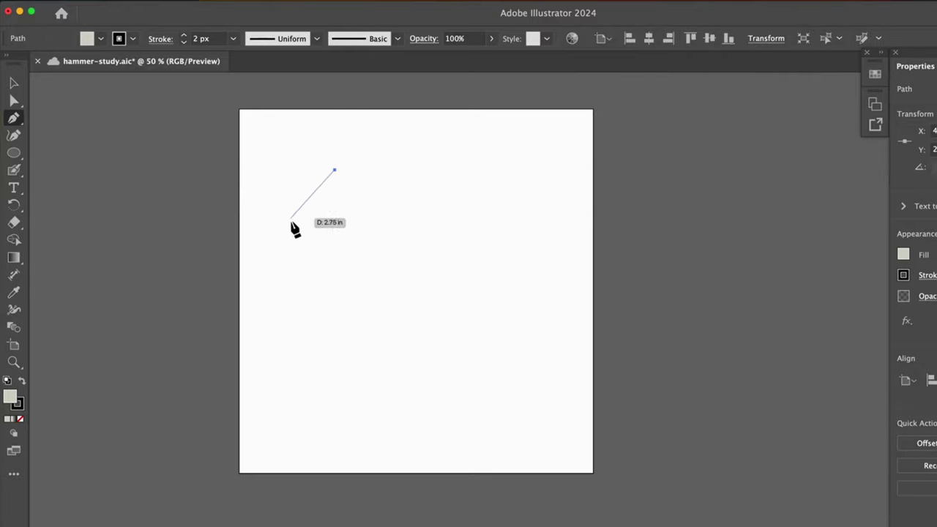
left_click(283, 258)
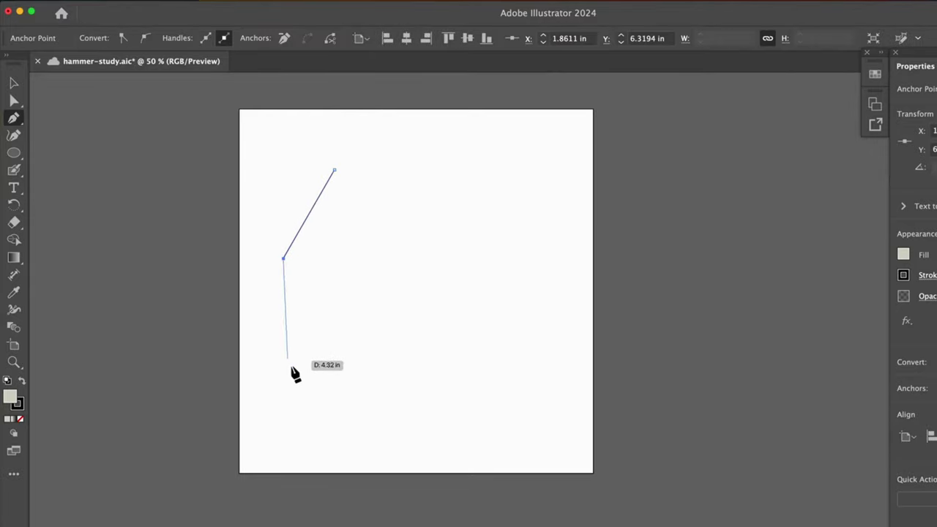
left_click(319, 385)
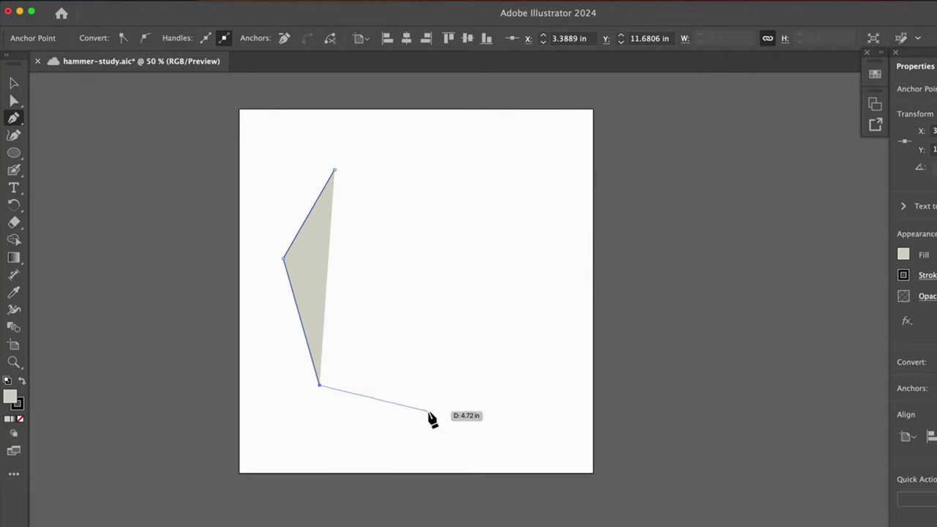
left_click_drag(428, 411, 505, 403)
key("Escape")
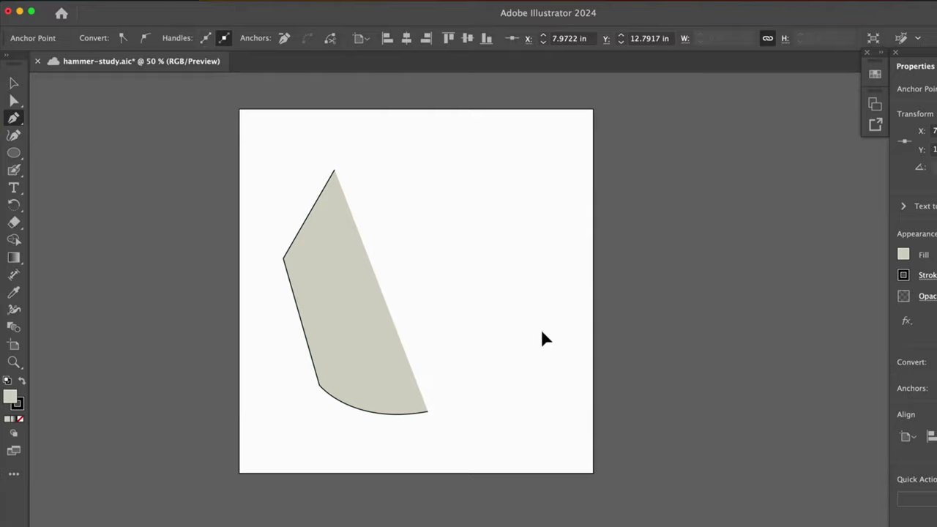
left_click_drag(563, 286, 563, 275)
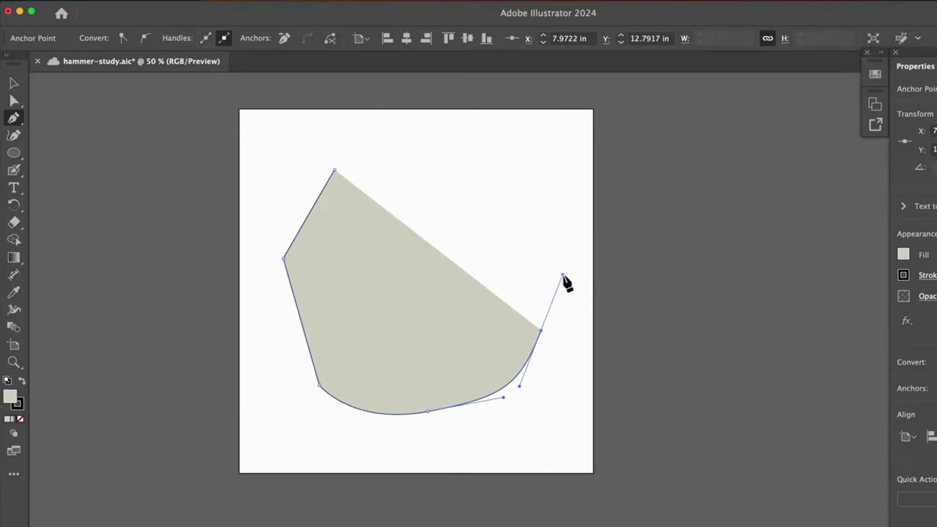
left_click(530, 170)
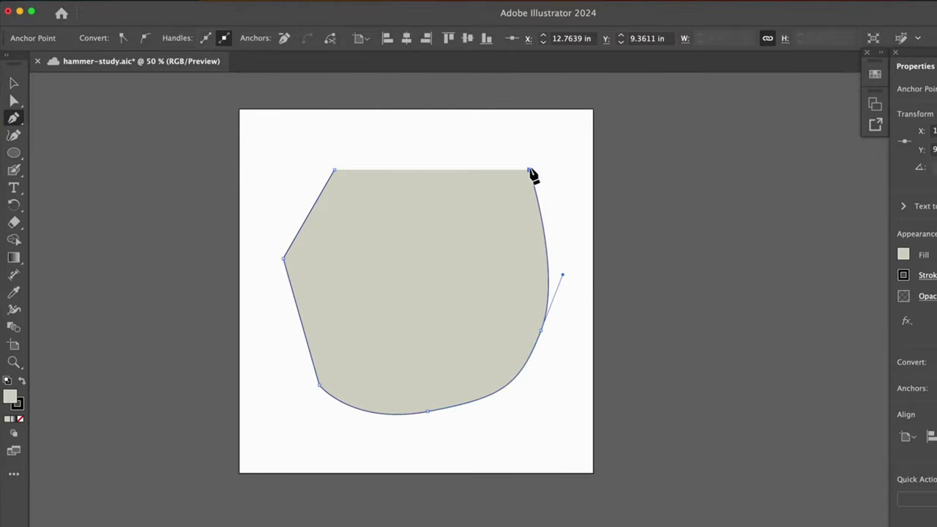
left_click(414, 138)
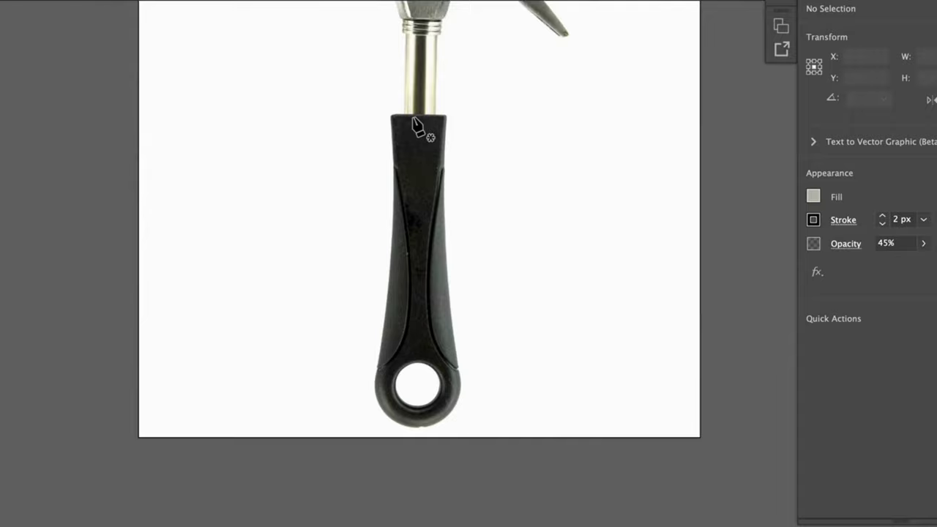
Trace the hammer's black grip as a closed Pen path with a rounded bottom, about 1.7 in wide and 6.2 in tall
left_click(393, 123)
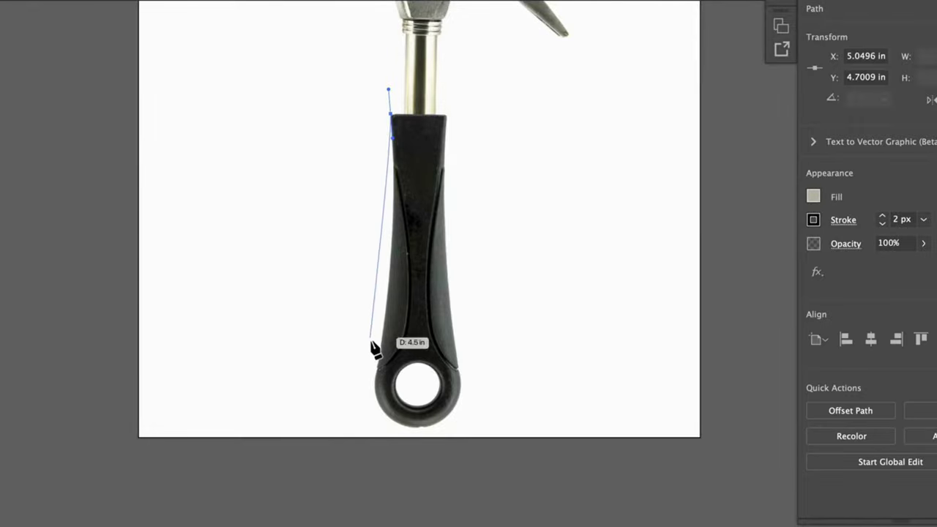
left_click_drag(374, 390, 374, 432)
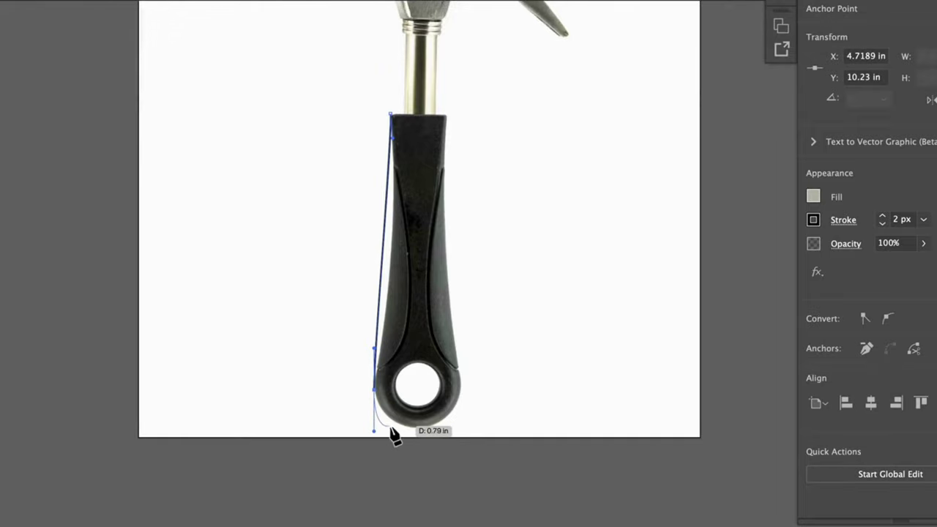
left_click_drag(461, 390, 464, 347)
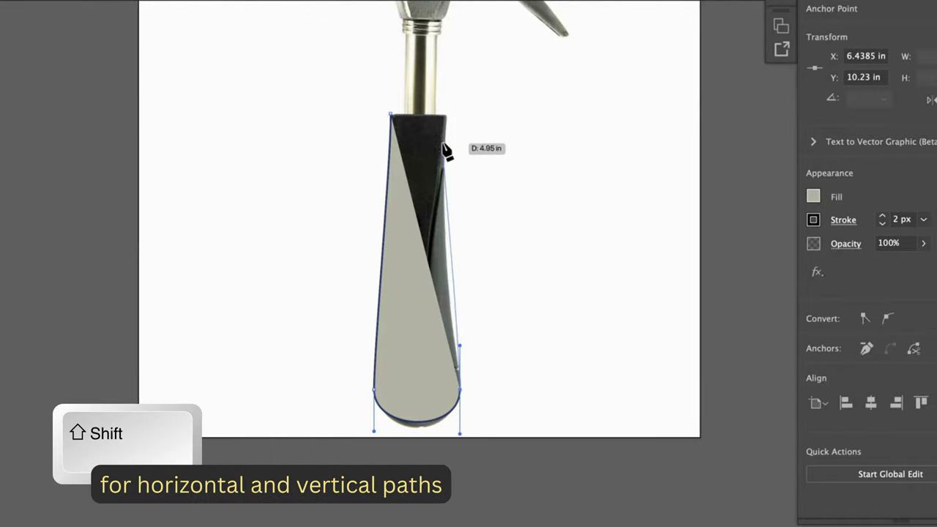
left_click(447, 116)
left_click_drag(449, 105, 450, 105)
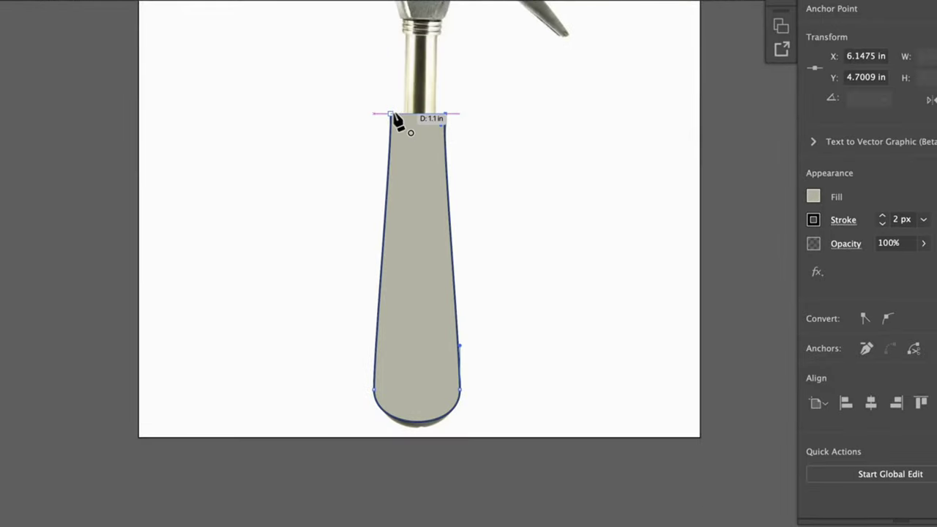
left_click(390, 112)
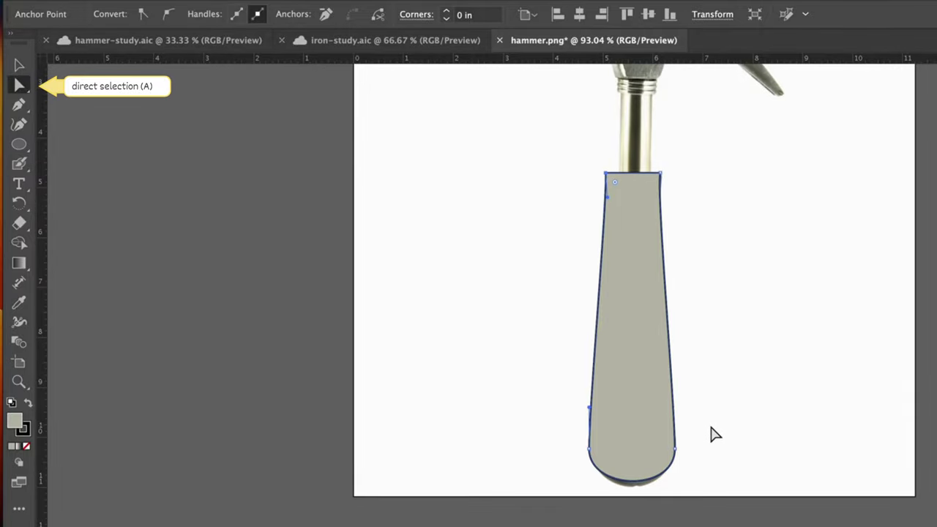
Extend the grip outline's rounded bottom down to the photo's edge and bend the upper left side inward using the direction handles
key("super+plus")
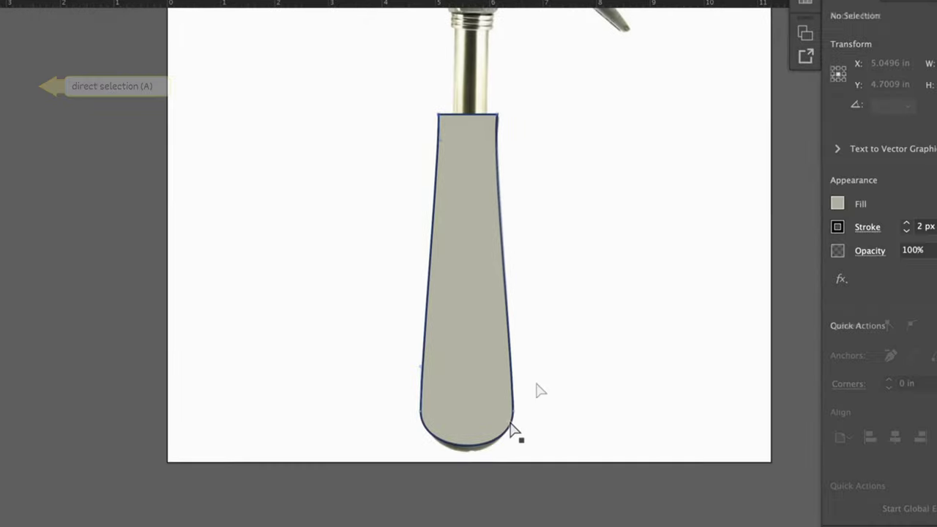
left_click_drag(492, 418, 489, 454)
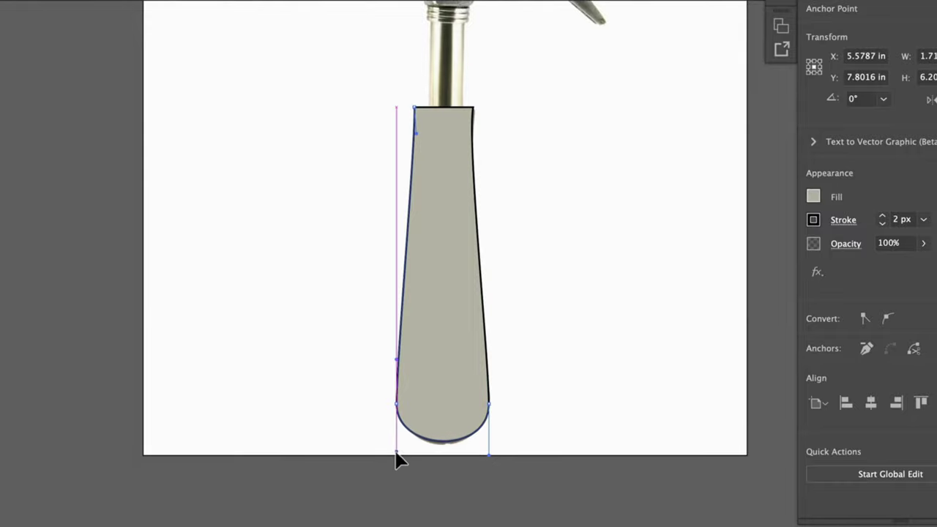
left_click(416, 110)
mouse_move(417, 136)
left_mouse_down()
mouse_move(439, 147)
mouse_move(426, 177)
left_mouse_up()
Curve the grip outline's lower left side inward by moving only the upper direction handle of the bottom-left anchor, keeping the rounded end intact
left_click_drag(394, 350, 391, 350)
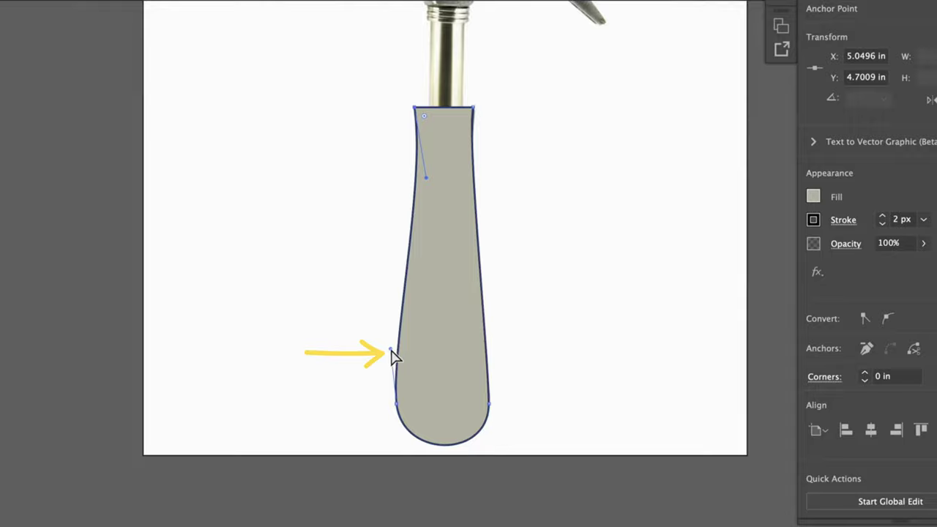
key("super+z")
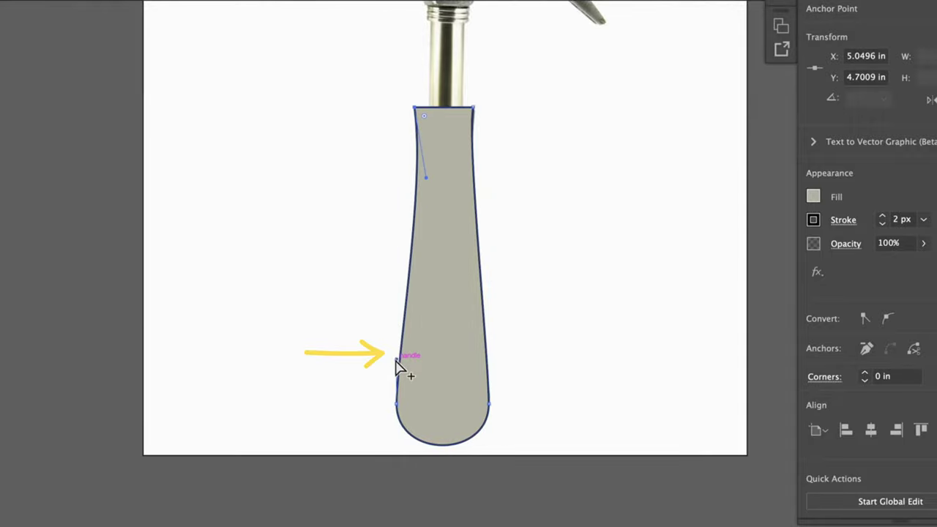
left_click(401, 357)
left_click_drag(403, 357, 412, 308)
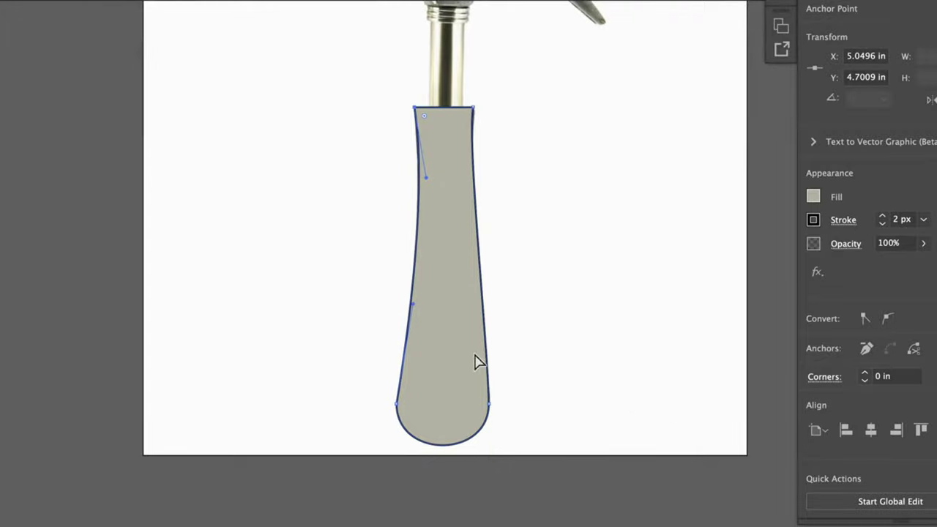
left_click(487, 402)
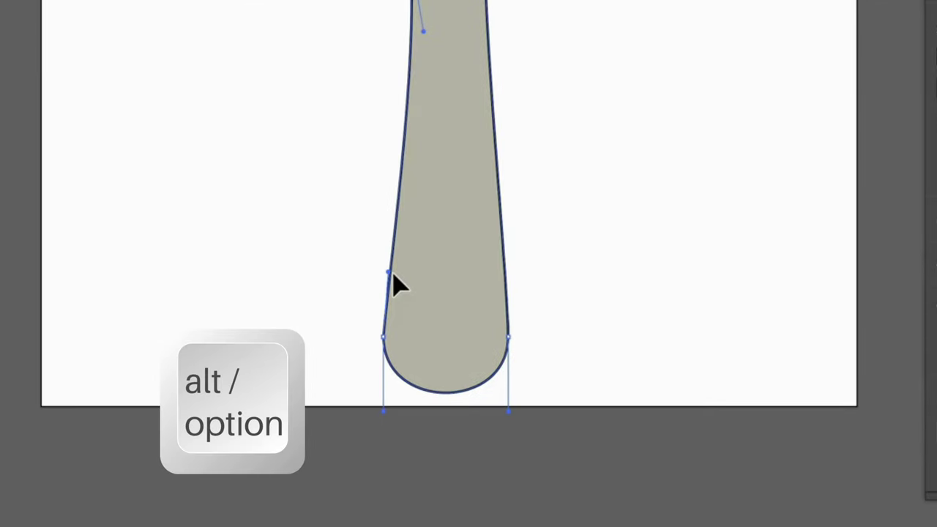
left_click_drag(403, 220, 408, 209)
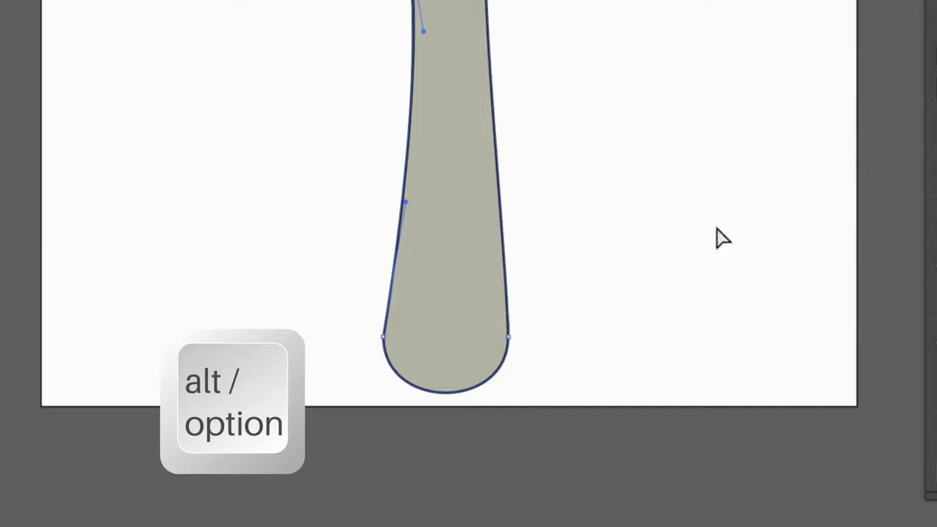
Curve the grip outline's right side inward to mirror the left side and deselect the path
left_click_drag(511, 272, 476, 244)
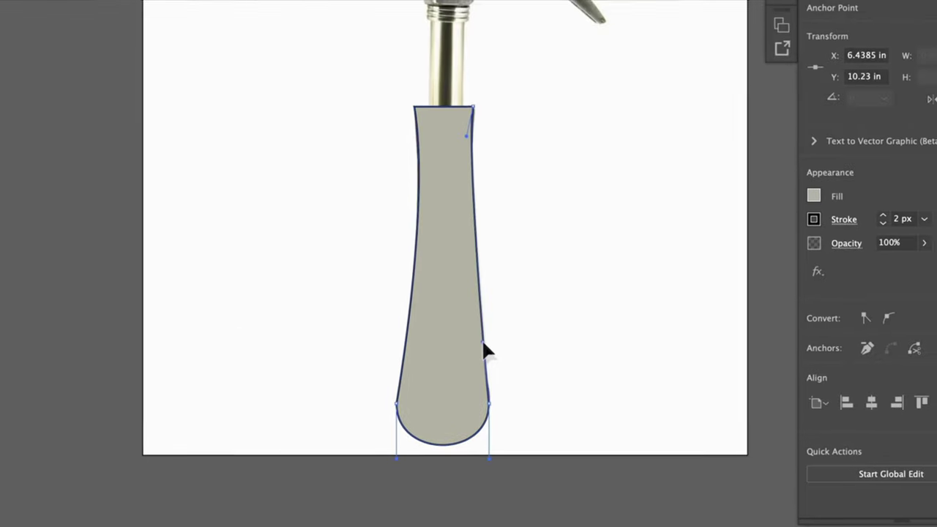
left_click_drag(464, 334, 476, 334)
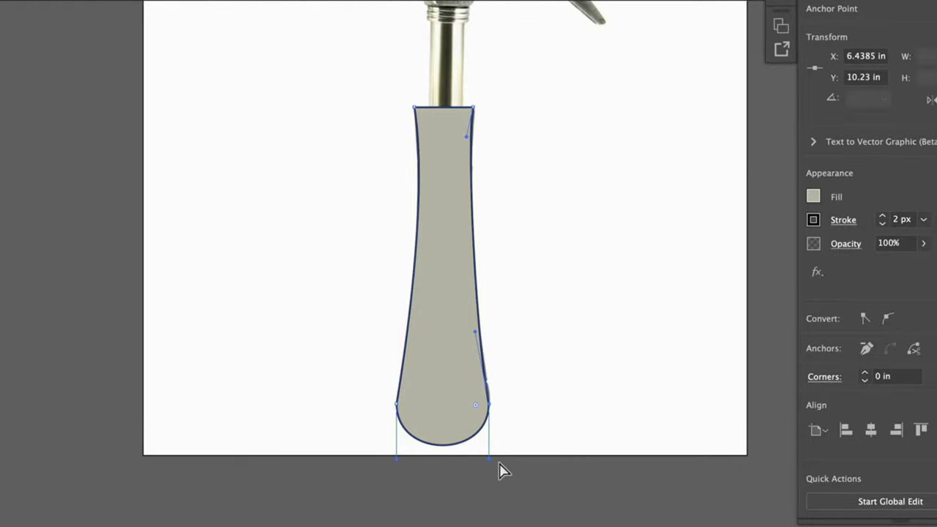
left_click(552, 408)
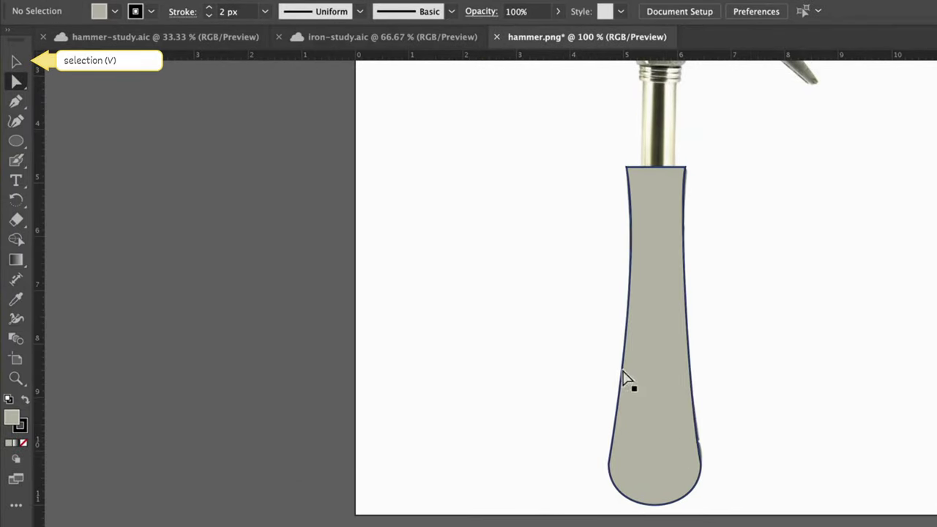
Lower the traced grip shape's opacity to 31% so the photo shows through
left_click(673, 404)
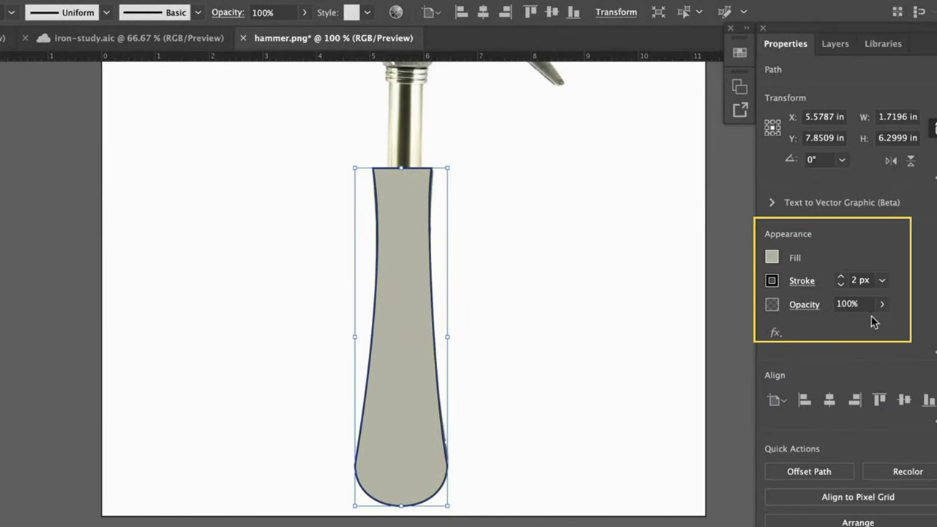
left_click(882, 304)
left_click_drag(879, 324, 838, 329)
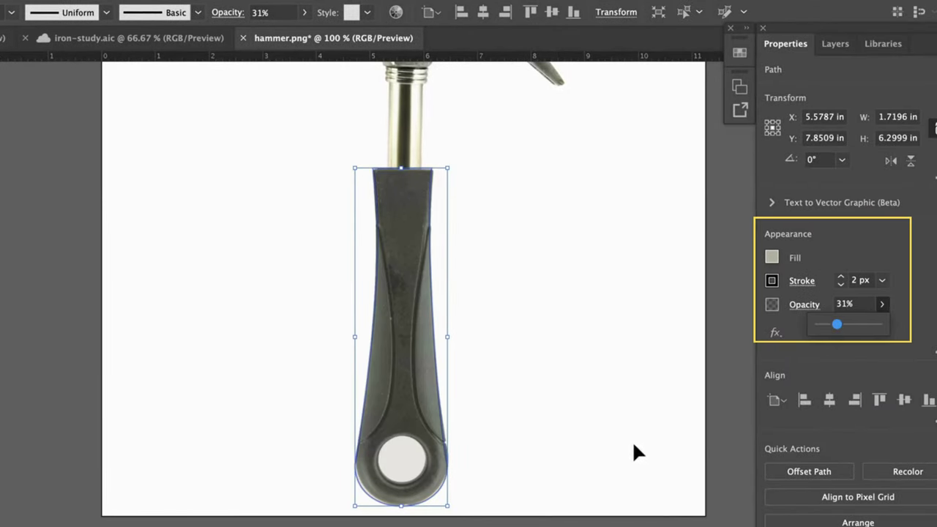
left_click(2, 228)
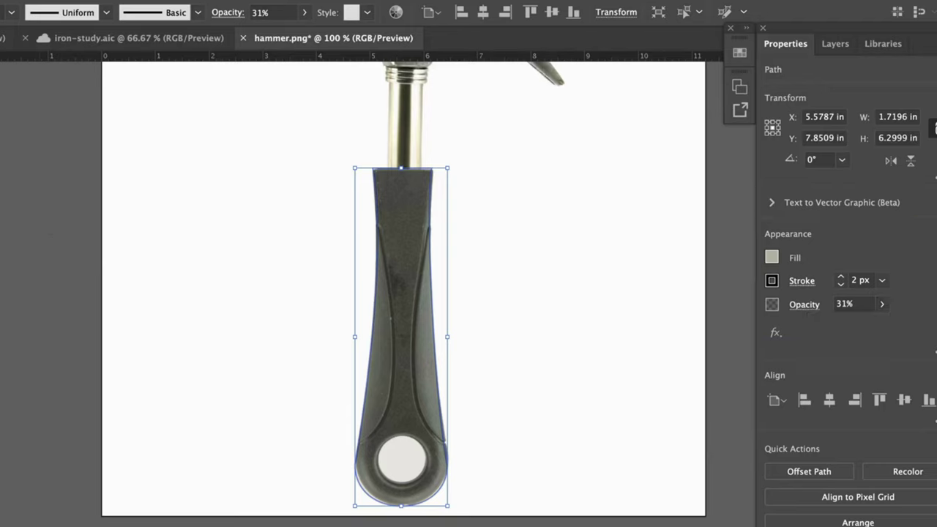
left_click(156, 349)
Move the traced grip shape horizontally to the empty area right of the hammer photo and deselect it
left_click(410, 358)
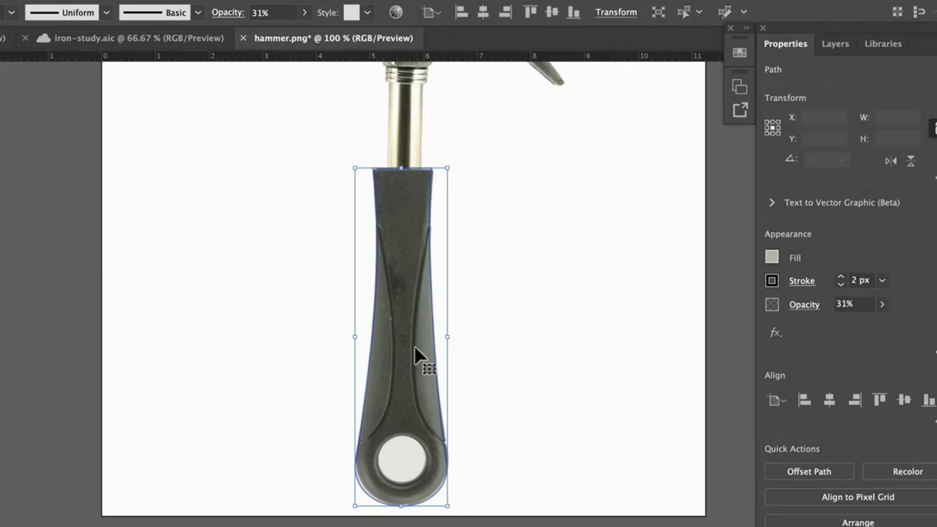
left_click_drag(410, 359, 612, 359)
left_click(183, 422)
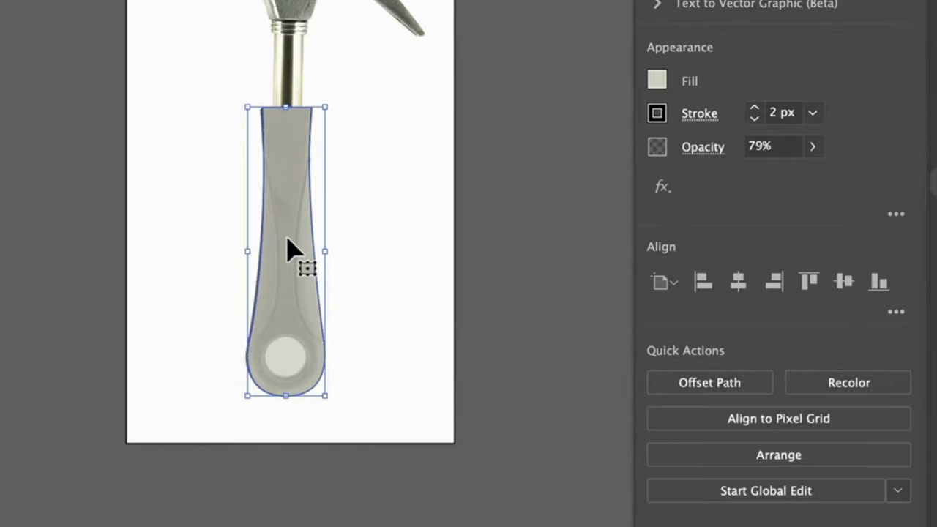
Set the grip shape's fill to None and try to move the shape by its path outline
left_click(658, 82)
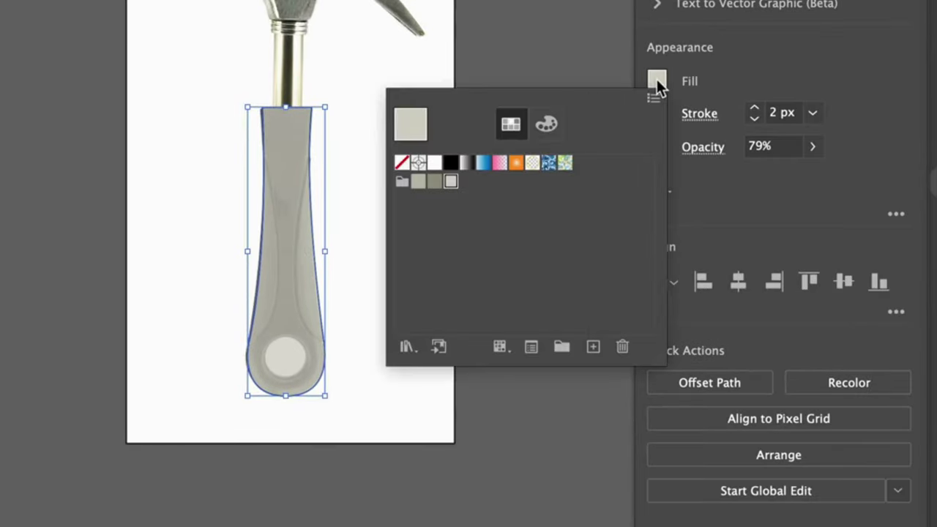
left_click(403, 163)
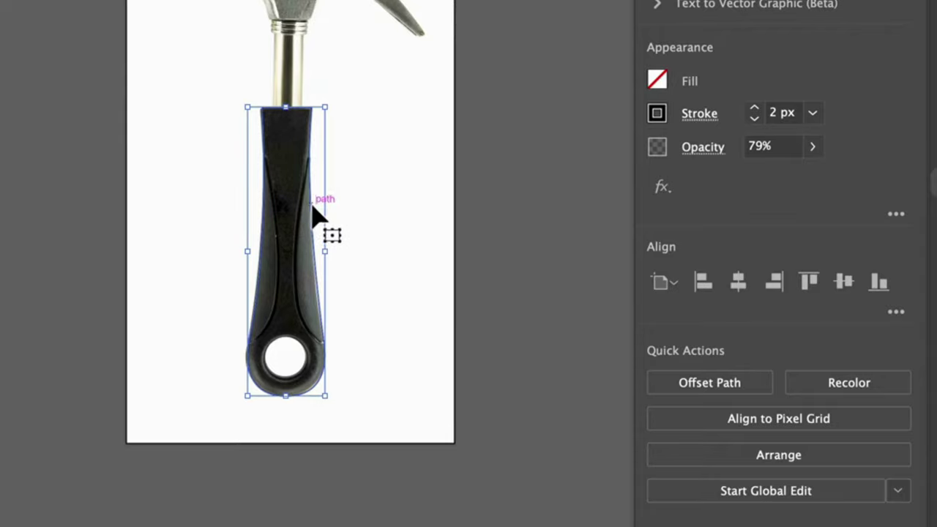
left_click_drag(314, 211, 282, 241)
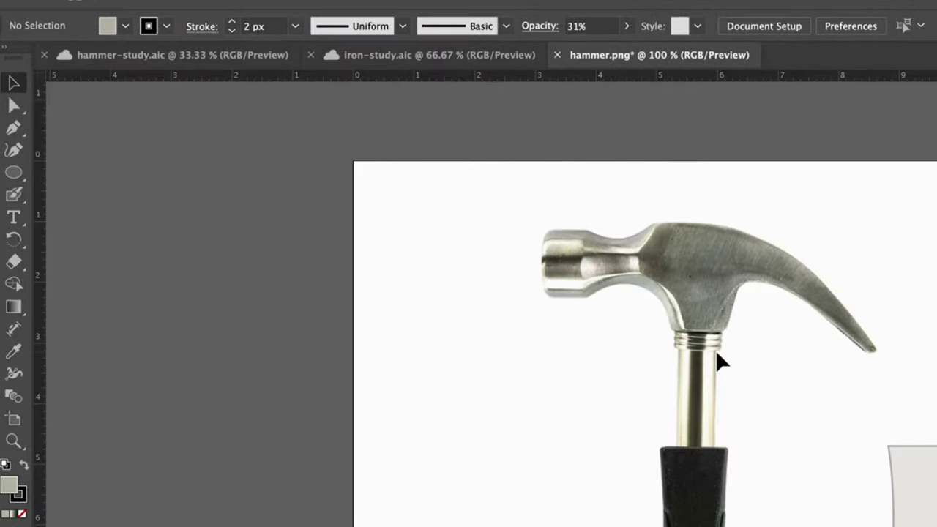
Trace the ringed collar below the hammer head as a rectangle about 0.8 by 0.35 in and move it right, above the grip shape
key("p")
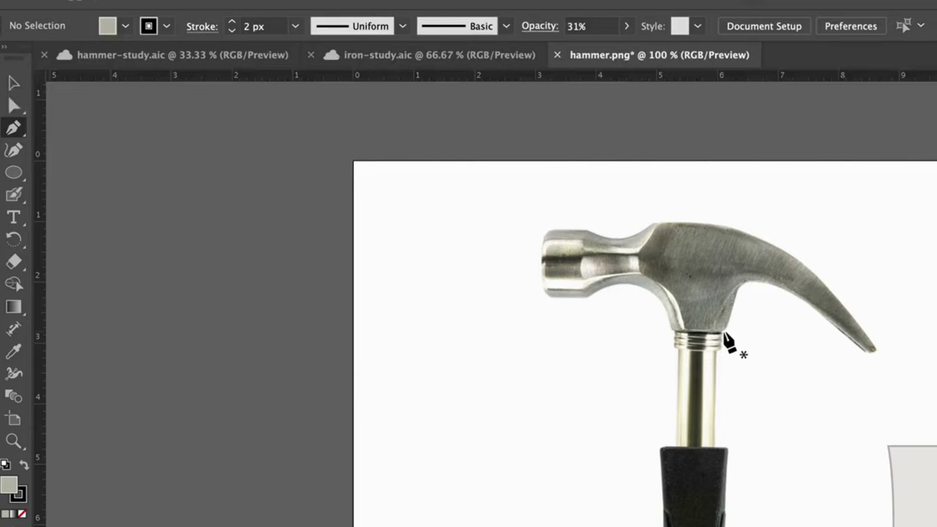
left_click_drag(725, 337, 675, 355)
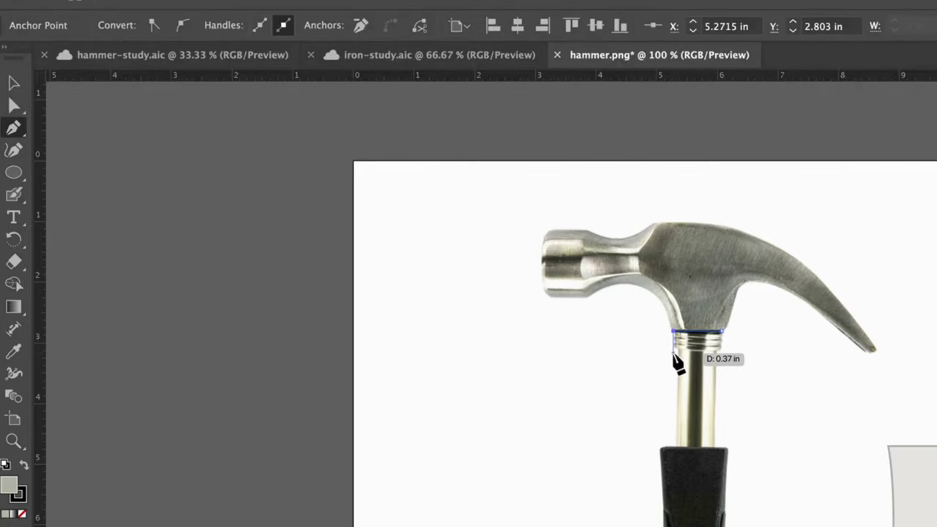
left_click(674, 353)
left_click(722, 353)
left_click(723, 331)
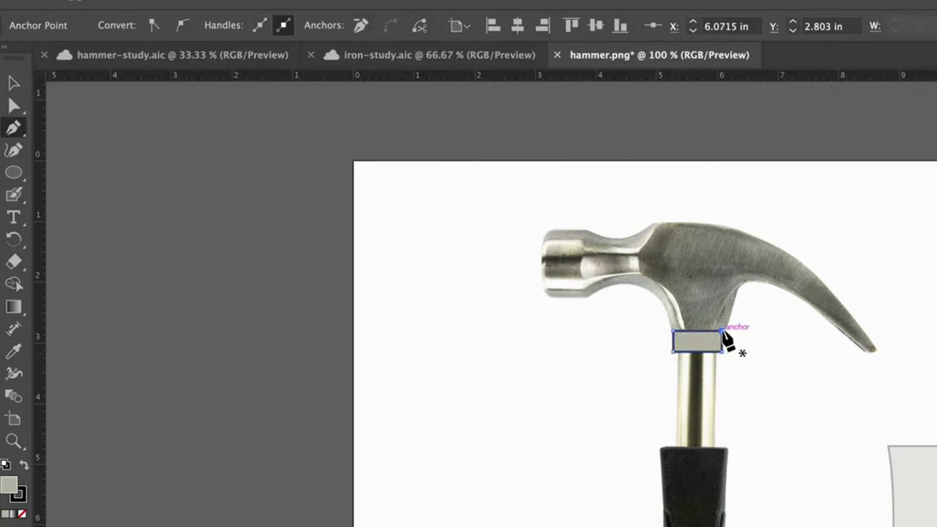
key("v")
left_click_drag(707, 354, 925, 392)
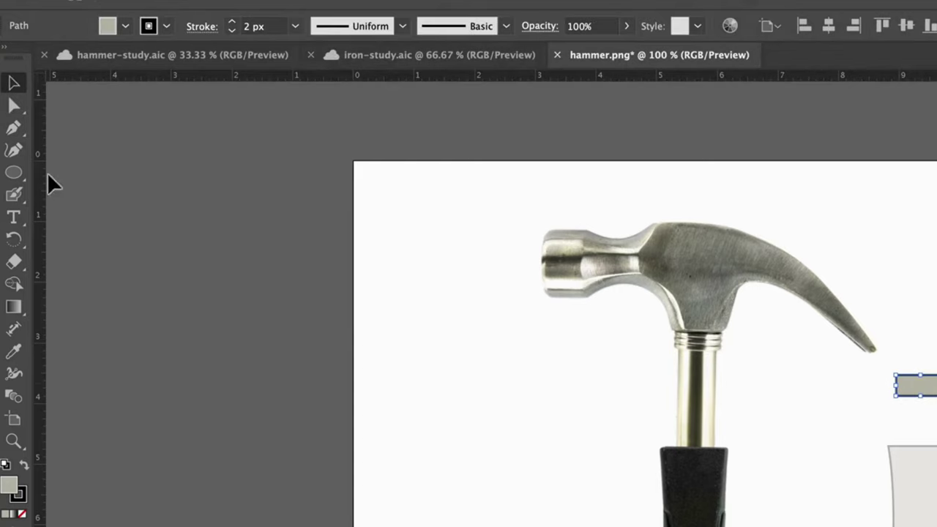
Trace the metal shaft between the collar and the grip as a closed rectangle about 0.65 in wide and 1.6 in tall
left_click(15, 135)
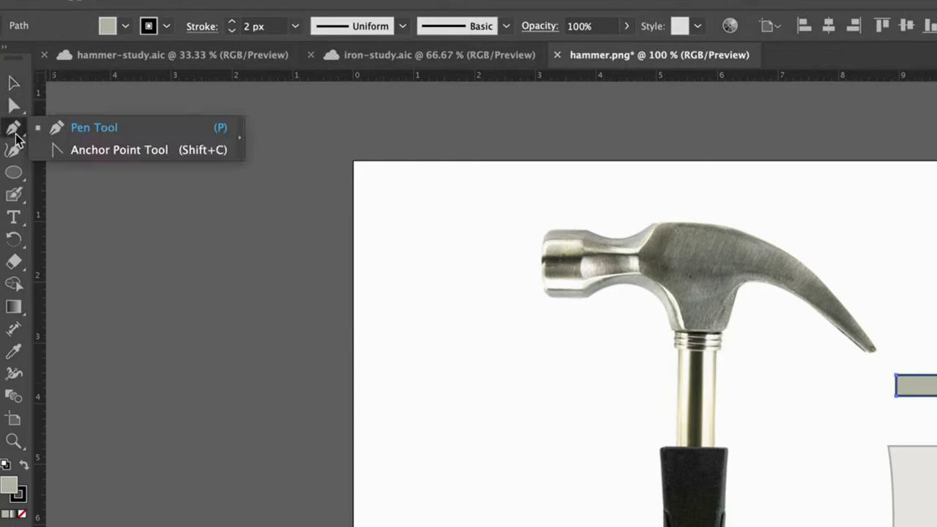
left_click(717, 352)
left_click(716, 446)
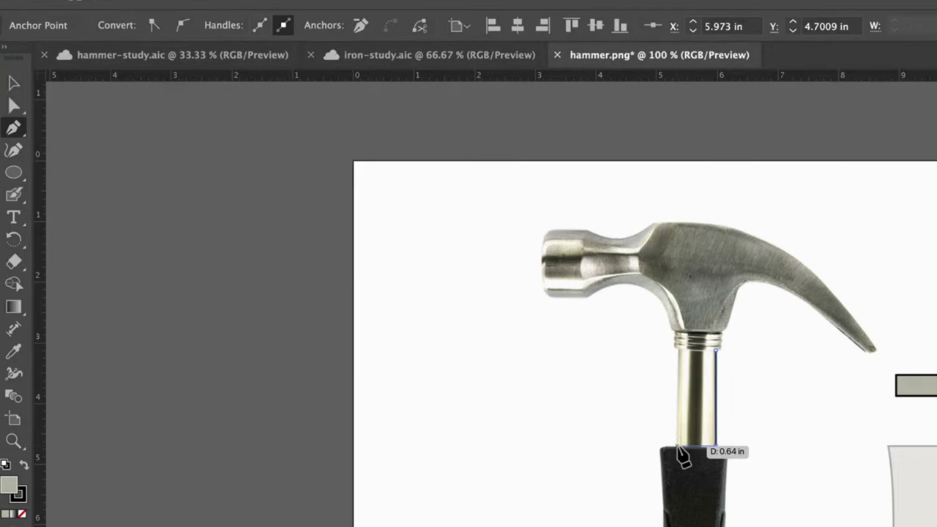
left_click(675, 446)
left_click(675, 352)
left_click(716, 352)
key("v")
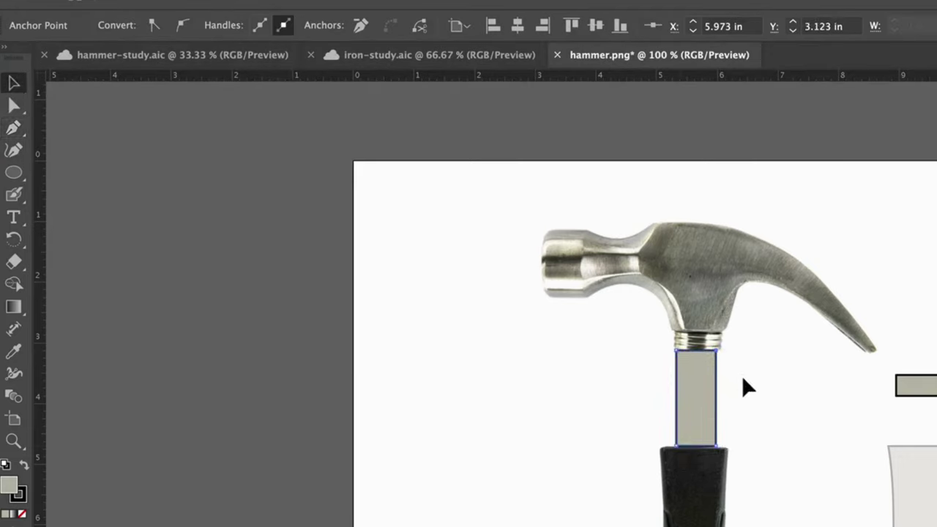
Move the traced shaft rectangle off the photo onto the top of the grip shape and shift the collar rectangle right above it
left_click_drag(694, 408, 936, 423)
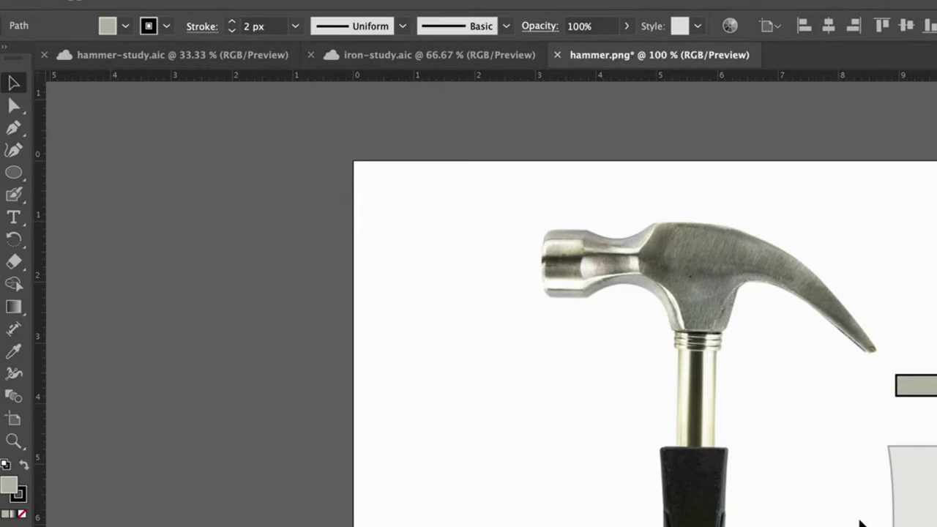
scroll(860, 520, "down", 3)
left_click_drag(721, 253, 696, 304)
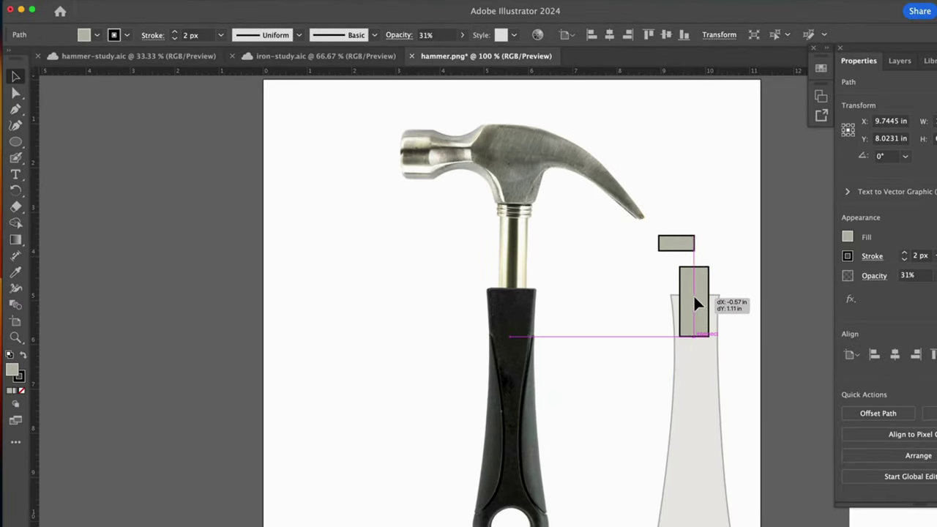
left_click_drag(681, 241, 717, 249)
scroll(590, 355, "right", 10)
scroll(590, 355, "down", 2)
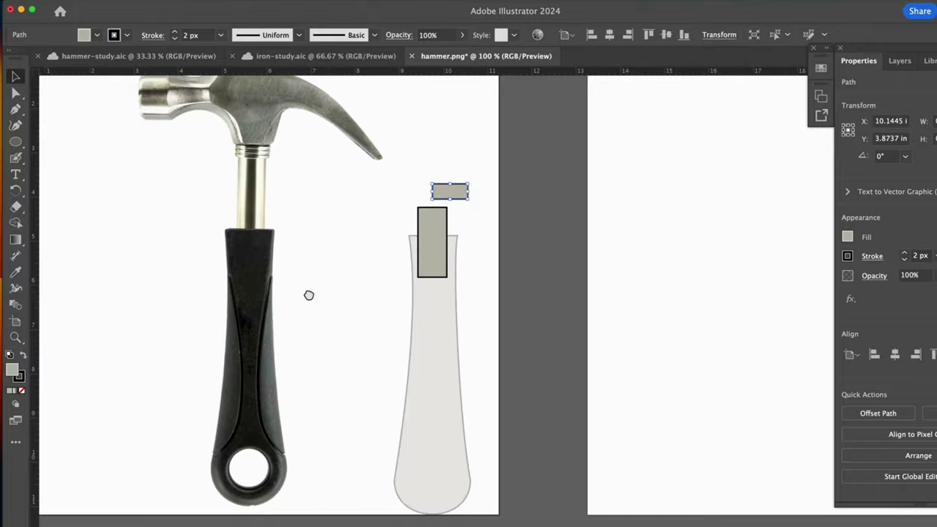
Move the collar, shaft and grip shapes from beside the photo onto the empty second artboard
left_click_drag(317, 203, 685, 187)
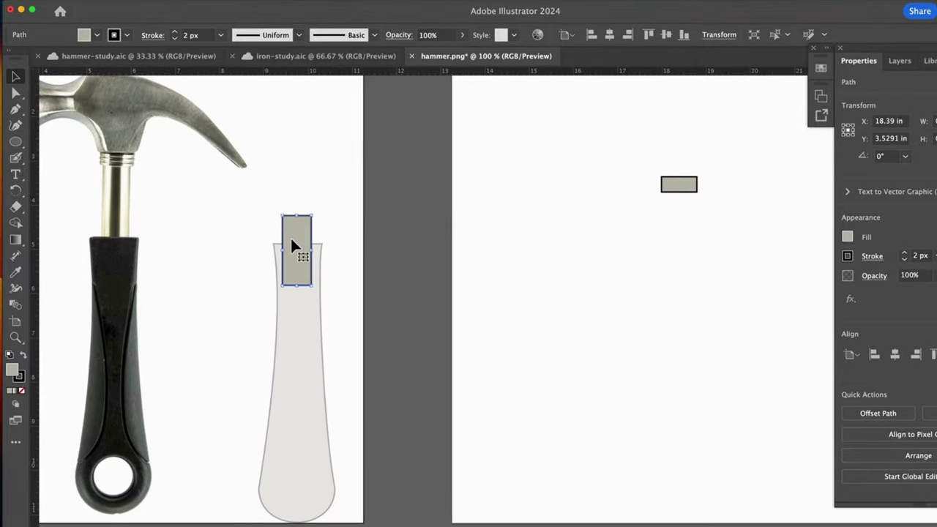
left_click_drag(291, 238, 692, 232)
left_click_drag(294, 267, 727, 357)
left_click_drag(300, 303, 622, 329)
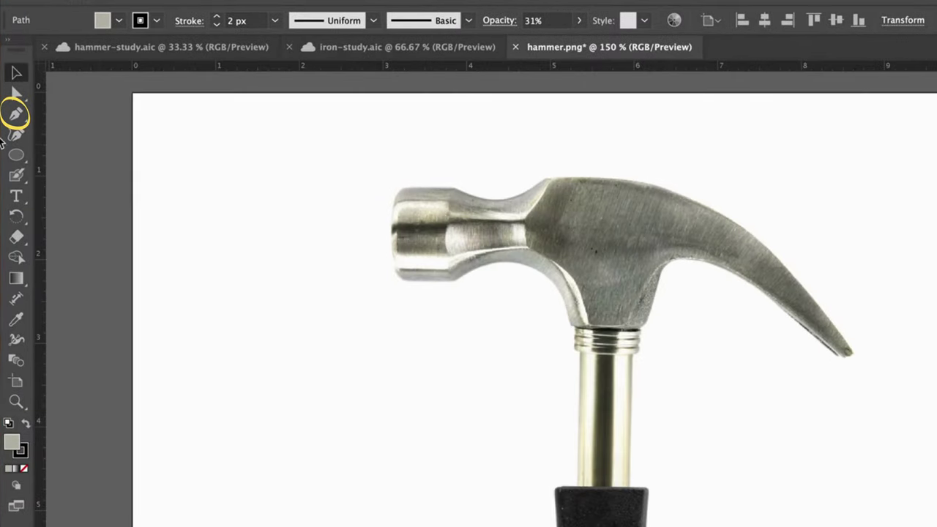
Trace the hammer head's upper edge with the Pen tool from the claw tip over the top corner to the neck's dip
left_click(21, 119)
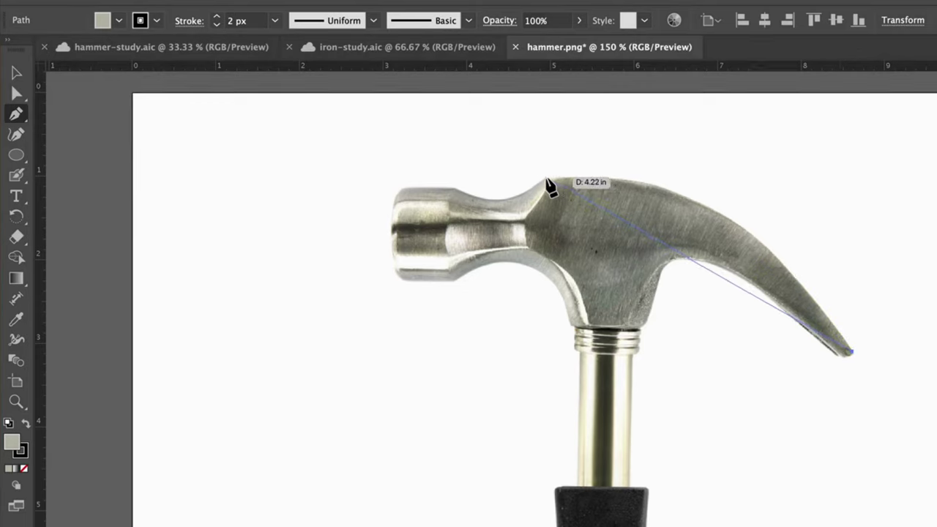
mouse_move(472, 185)
left_mouse_down()
mouse_move(288, 175)
mouse_move(315, 189)
mouse_move(345, 190)
mouse_move(333, 195)
mouse_move(331, 182)
mouse_move(335, 196)
left_mouse_up()
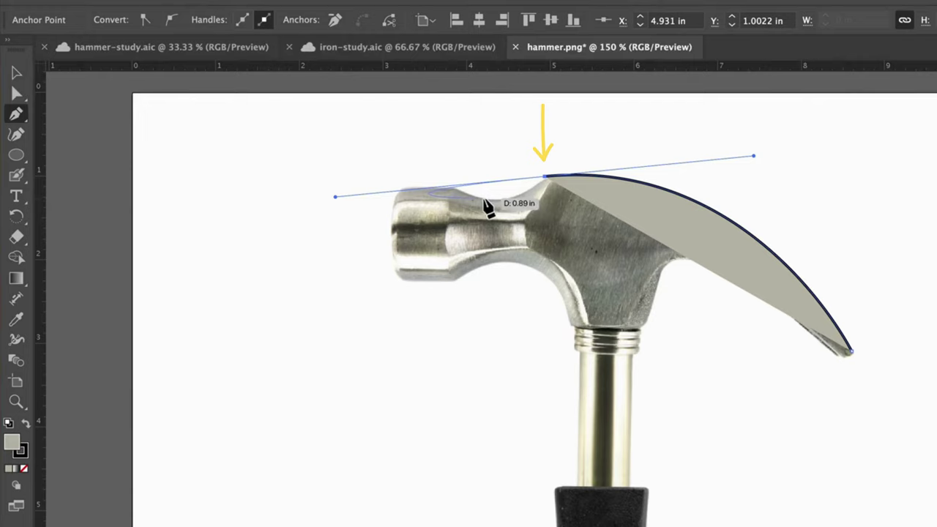
left_click(544, 178)
left_click(498, 198)
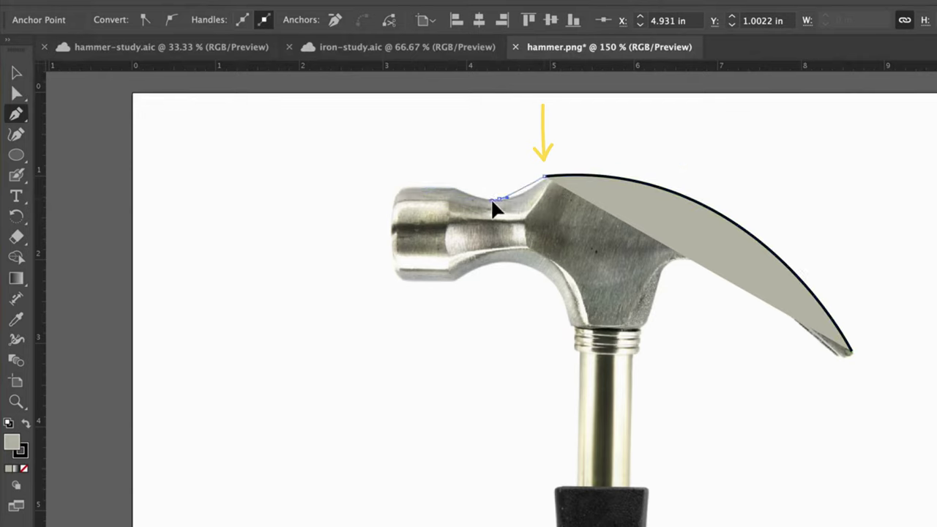
left_click_drag(473, 197, 468, 195)
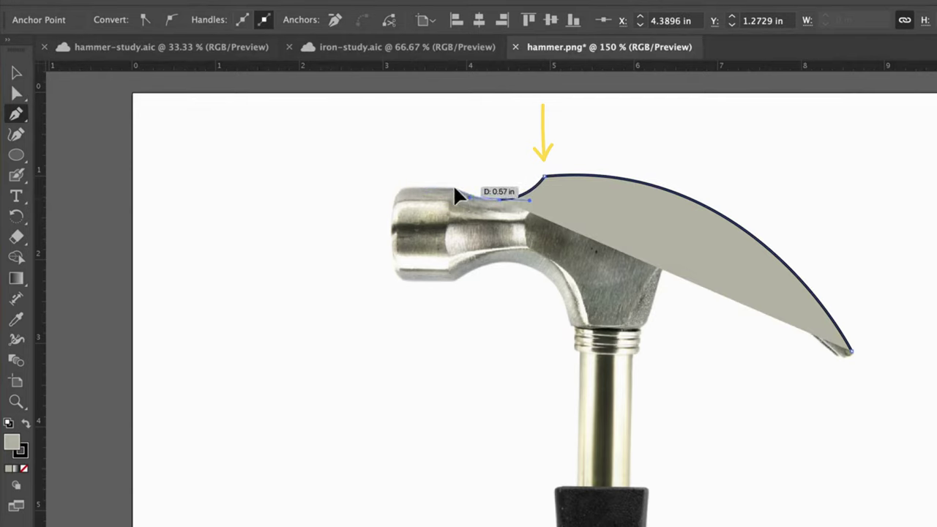
Continue the head path along the striking end's straight upper edge and down around its rounded face
left_click(453, 184)
left_click(405, 189)
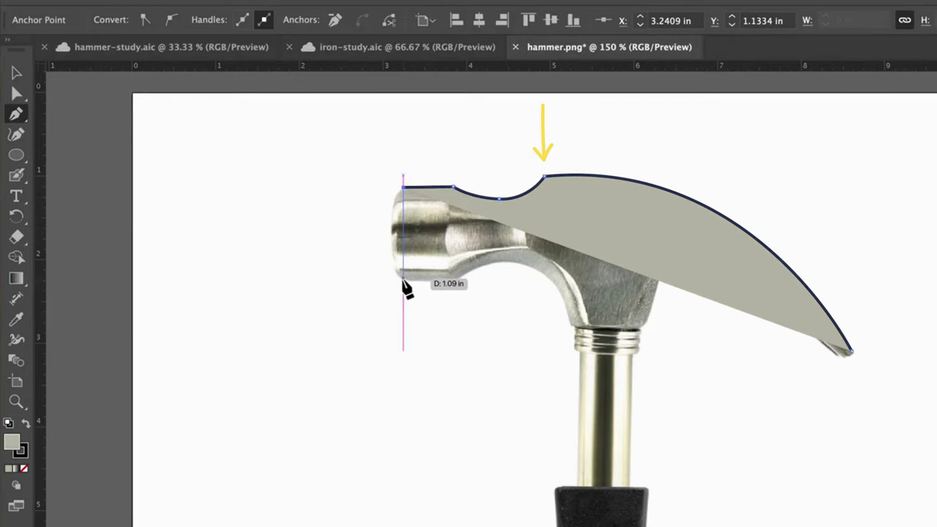
left_click_drag(403, 278, 434, 280)
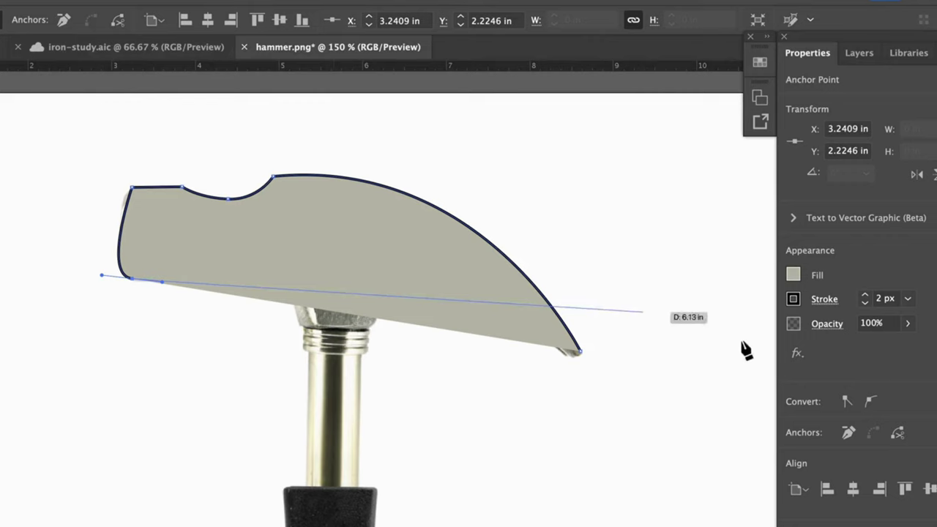
Lower the head path's opacity to 23% and trace the underside of the striking end and neck down to the collar
left_click(908, 323)
left_click(873, 345)
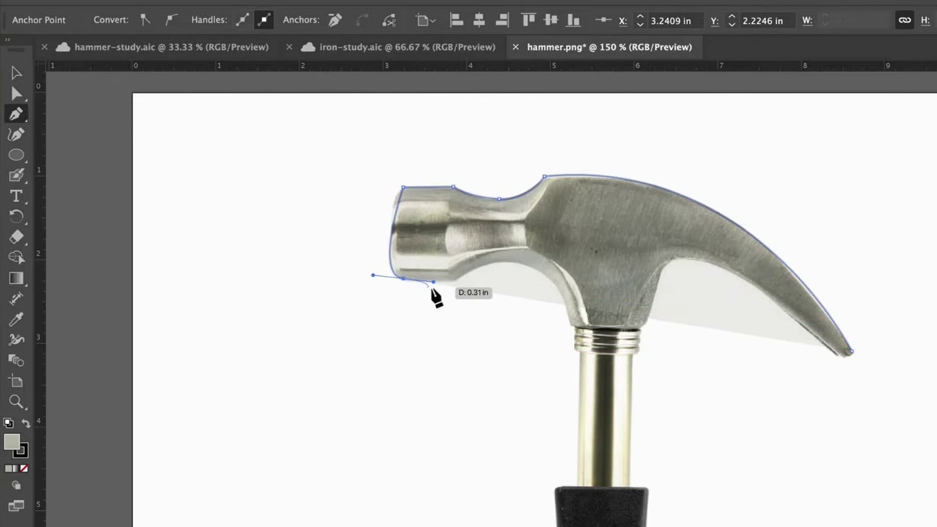
left_click(453, 279)
left_click_drag(505, 263, 525, 264)
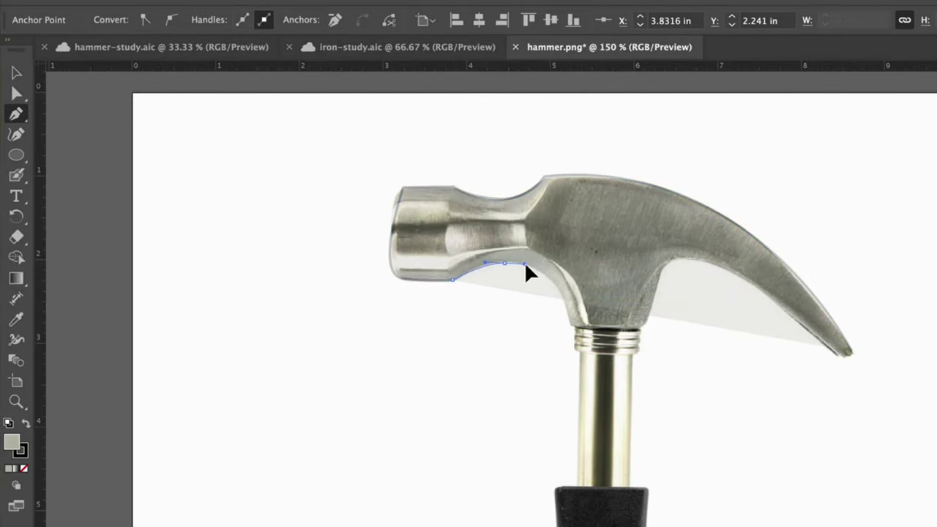
left_click_drag(572, 326, 577, 373)
key("ctrl+z")
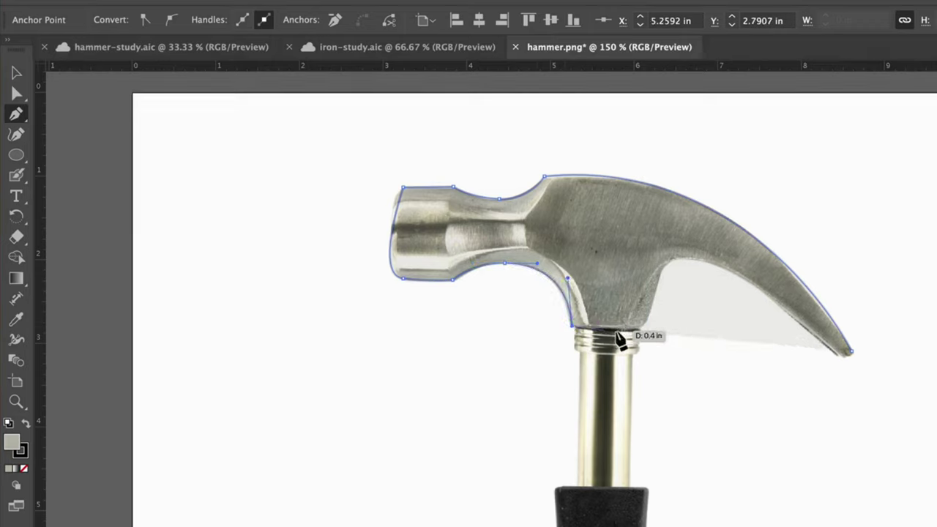
Trace the base of the head and the claw's inner curve, closing the path at the claw tip
left_click(644, 329)
left_click_drag(673, 261, 687, 257)
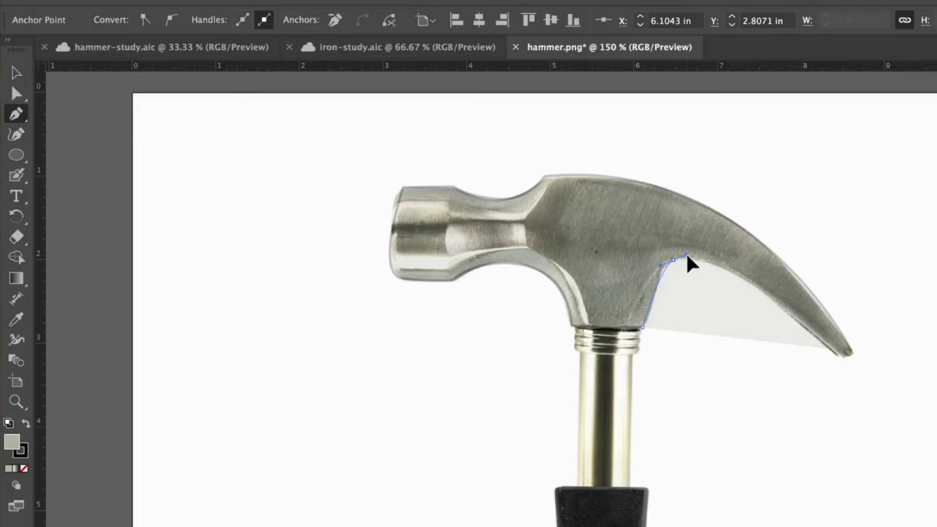
mouse_move(851, 353)
left_mouse_down()
mouse_move(838, 356)
mouse_move(898, 430)
mouse_move(936, 454)
mouse_move(857, 379)
mouse_move(870, 363)
mouse_move(843, 371)
mouse_move(855, 360)
left_mouse_up()
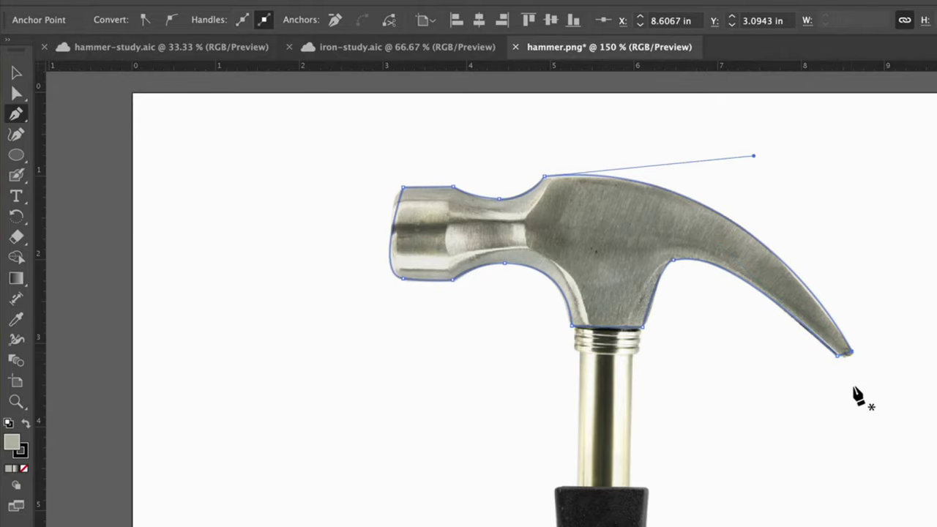
Convert the striking face's upper corner anchor to smooth and adjust the handles of both face corners to follow the rounded face
left_click(16, 94)
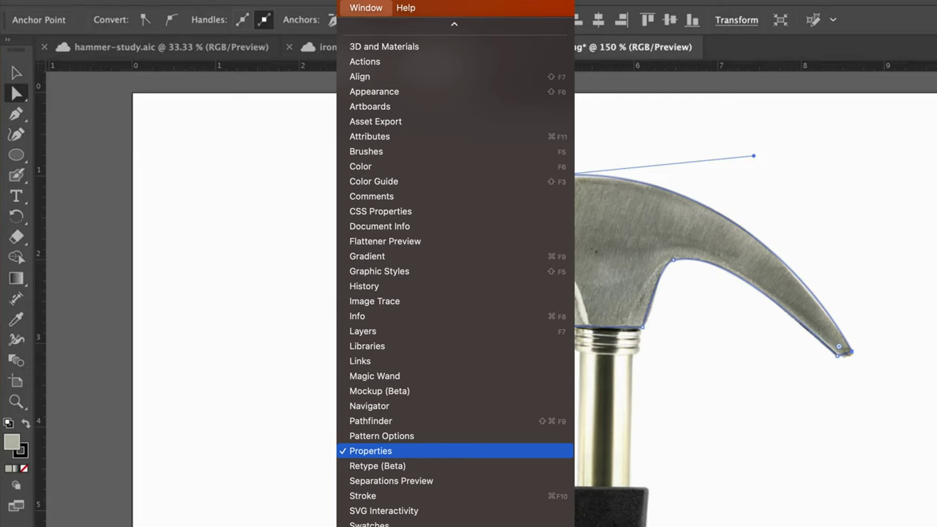
key("Escape")
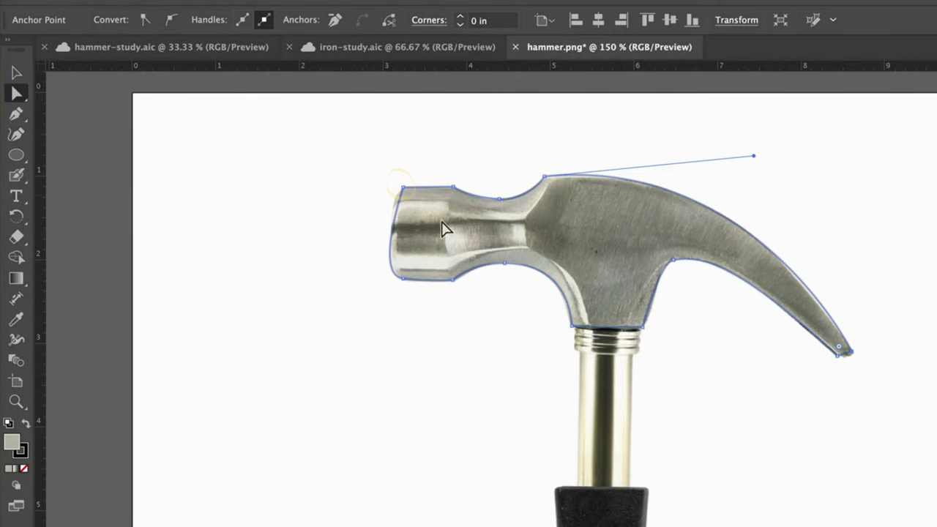
left_click(402, 189)
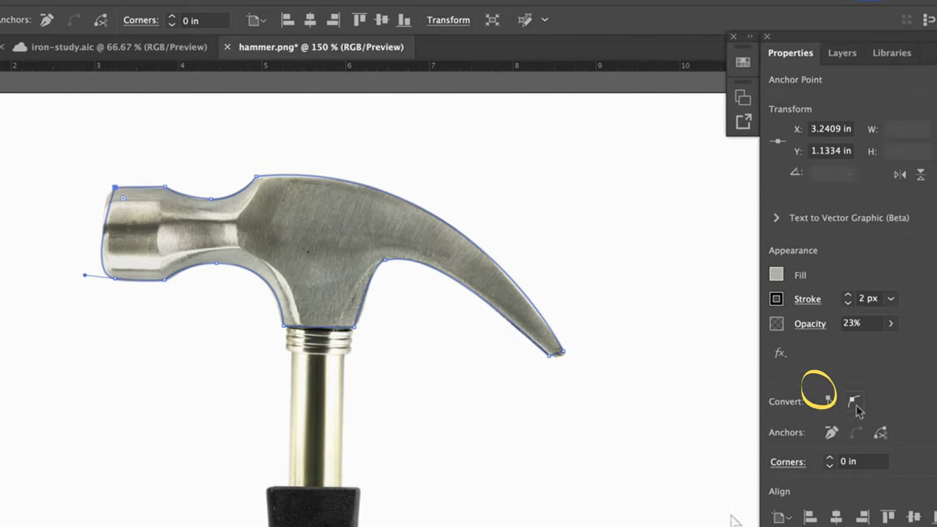
left_click(839, 401)
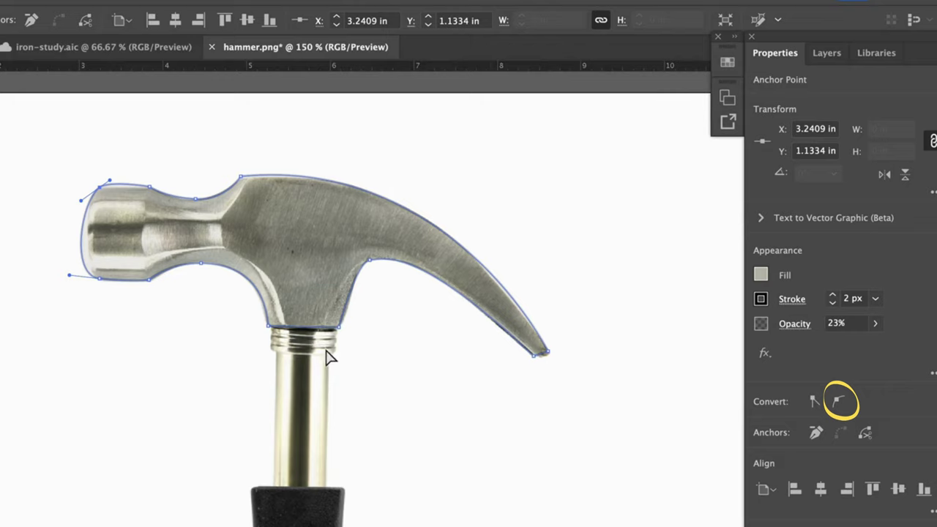
mouse_move(81, 205)
left_mouse_down()
mouse_move(90, 203)
mouse_move(72, 189)
mouse_move(78, 204)
left_mouse_up()
left_click(100, 279)
left_click_drag(70, 276, 73, 256)
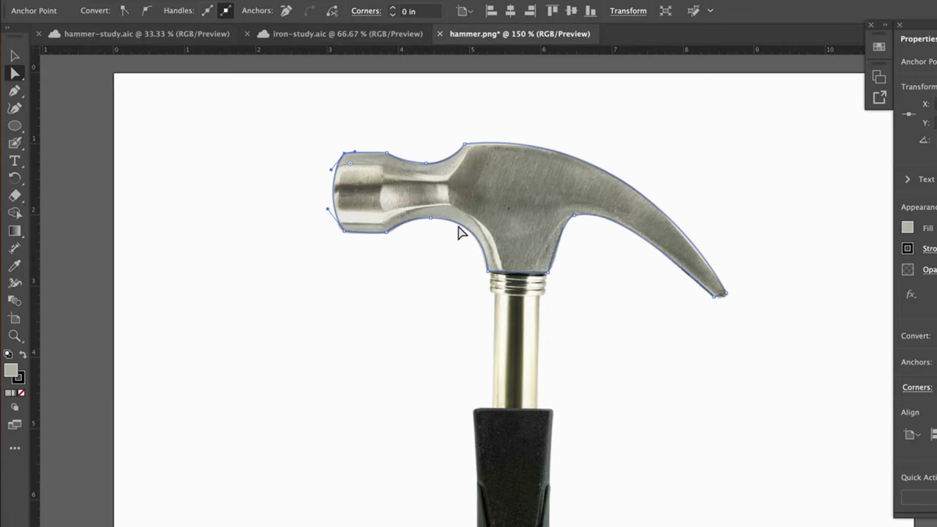
Move the traced hammer head off the photo to the second artboard, above the other traced parts
key("v")
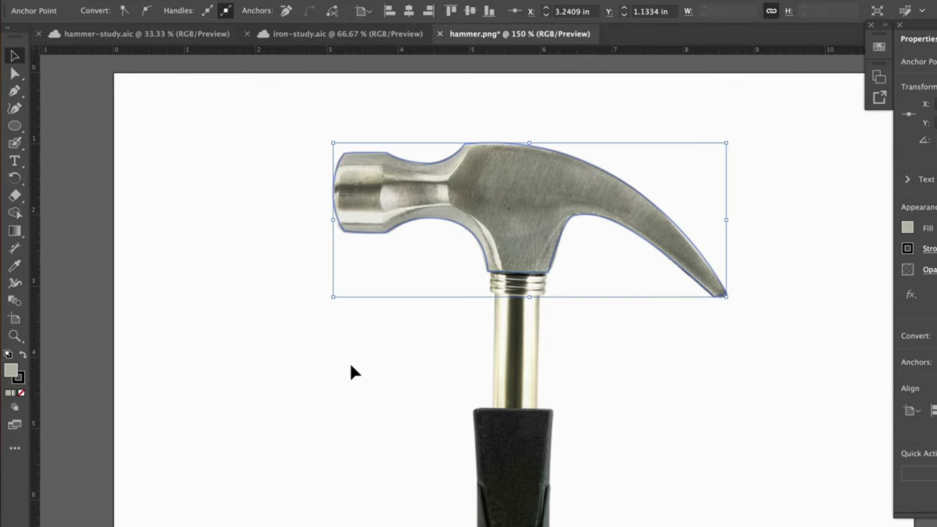
left_click_drag(386, 394, 234, 385)
left_click_drag(341, 193, 555, 348)
key("super+minus")
key("super+minus")
key("super+minus")
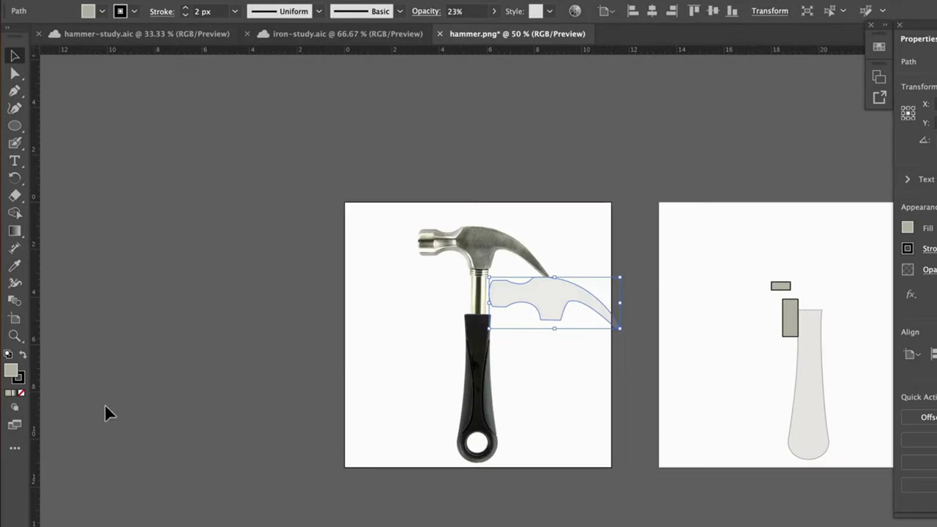
scroll(439, 418, "right", 4)
scroll(439, 418, "down", 3)
scroll(443, 305, "up", 2)
left_click_drag(424, 256, 671, 211)
Line up the grip, shaft and collar shapes under the head on the second artboard to assemble the hammer, and deselect
mouse_move(674, 359)
left_mouse_down()
mouse_move(669, 345)
mouse_move(657, 359)
left_mouse_up()
left_click(659, 266)
left_click_drag(656, 261, 653, 234)
left_click_drag(662, 196, 659, 195)
left_click(790, 481)
key("super+equal")
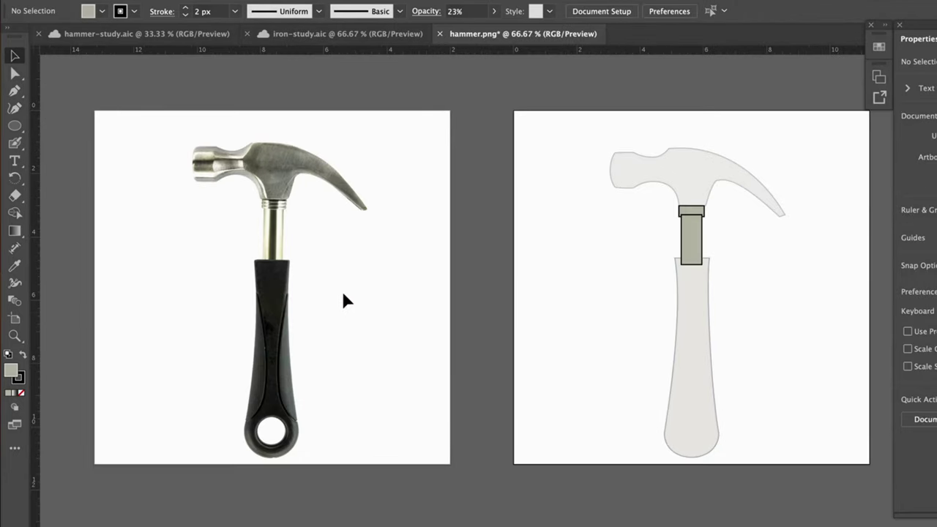
Move the grip, shaft, collar and head shapes back over their matching parts of the hammer photo and deselect
left_click_drag(473, 394, 576, 387)
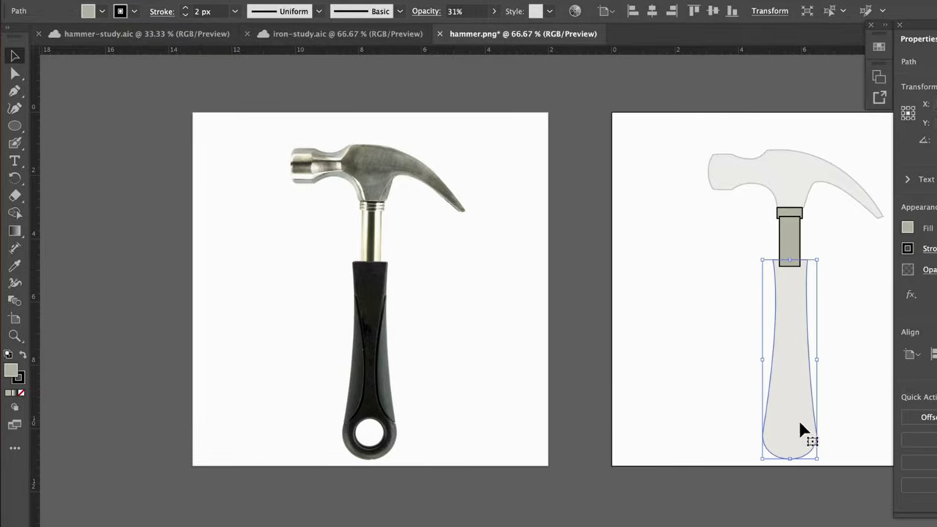
left_click_drag(806, 433, 380, 426)
left_click_drag(792, 255, 375, 254)
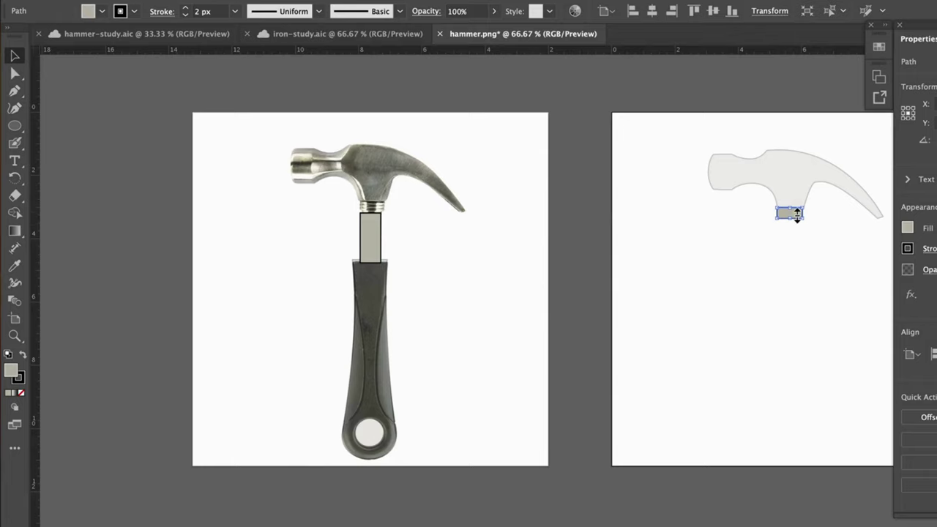
left_click_drag(795, 214, 375, 210)
left_click_drag(790, 174, 373, 168)
left_click(488, 335)
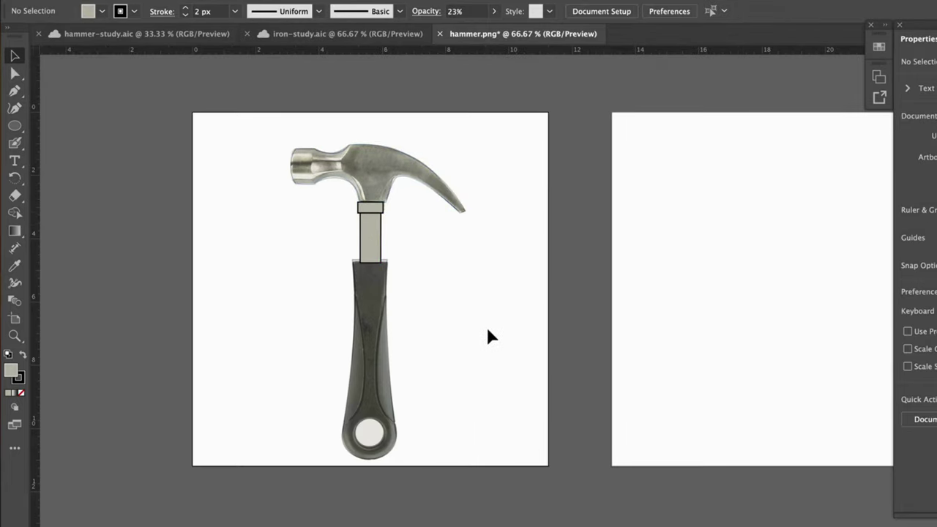
Select all four traced hammer shapes and move them together onto the second artboard
key("F7")
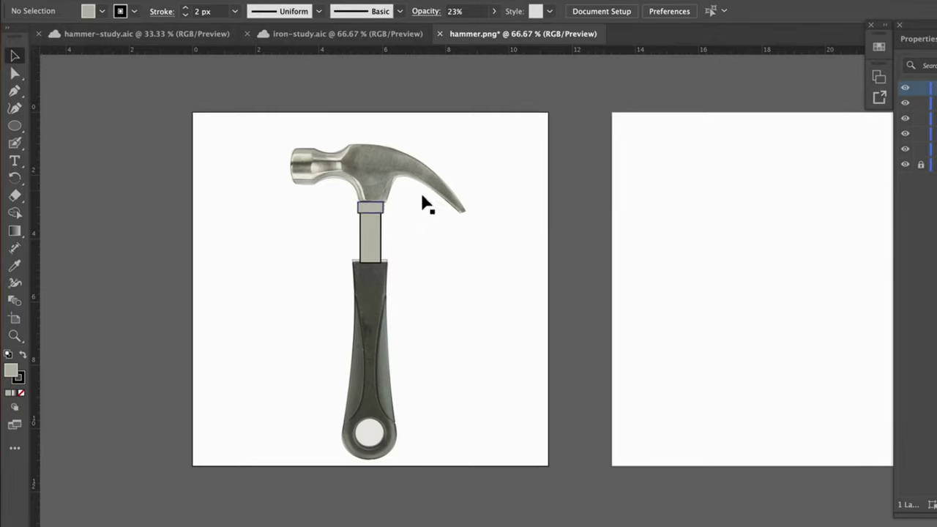
left_click_drag(335, 96, 467, 476)
left_click_drag(392, 170, 803, 166)
left_click_drag(496, 520, 251, 515)
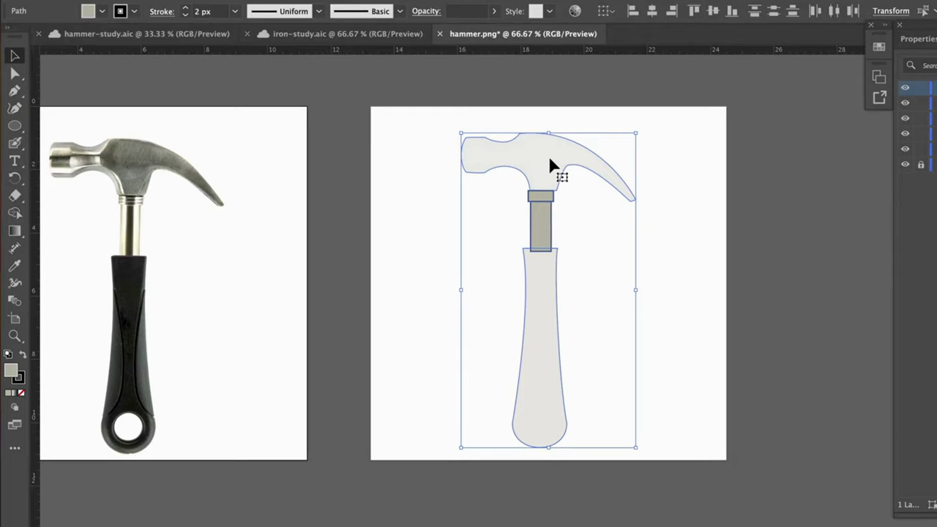
Set the opacity of all four hammer shapes to 100% and their stroke to None, and deselect them
left_click(924, 38)
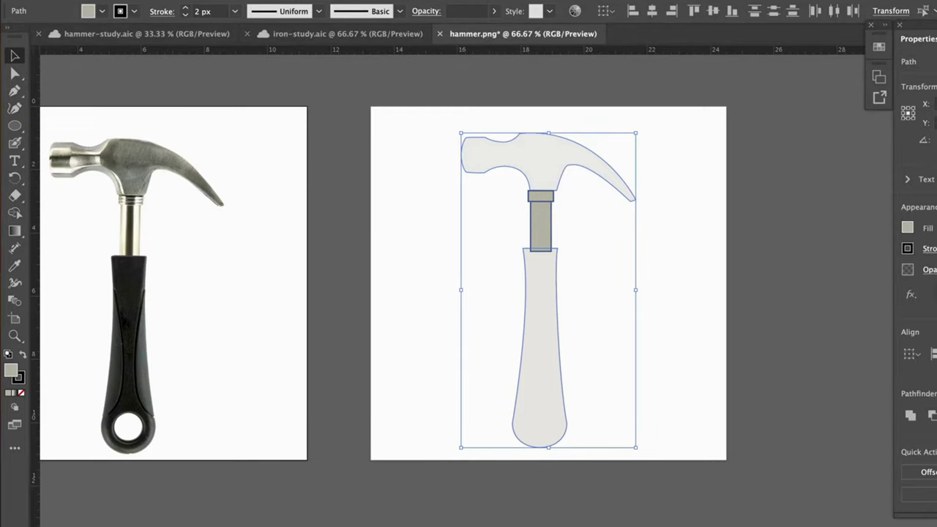
left_click(597, 253)
left_click_drag(347, 101, 524, 466)
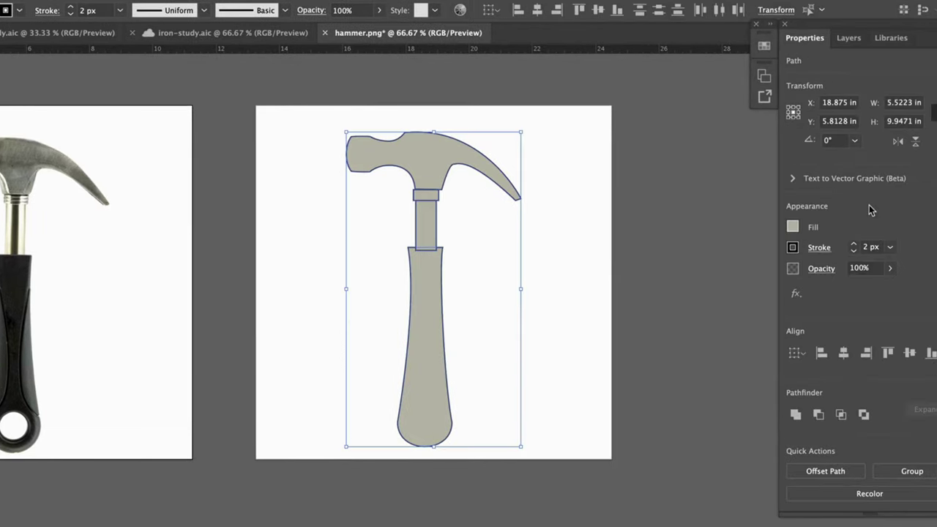
left_click(795, 248)
left_click(633, 301)
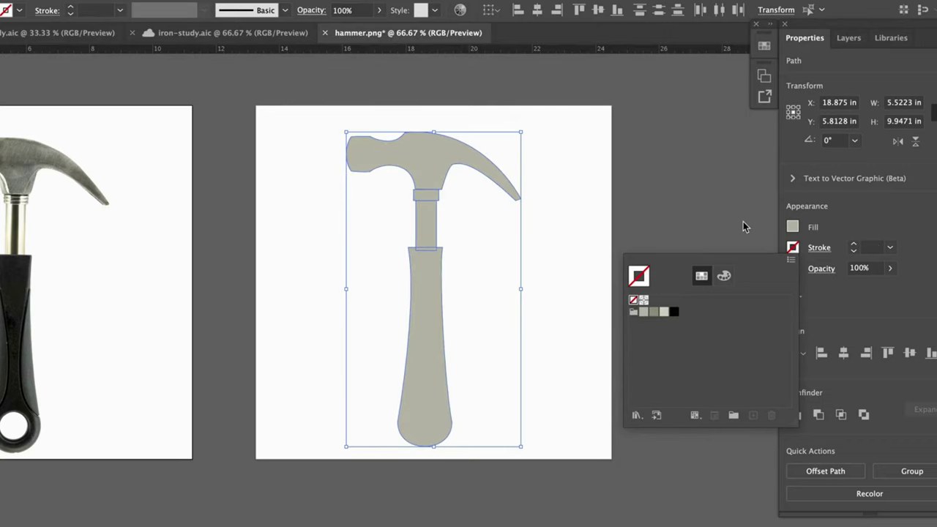
left_click(652, 480)
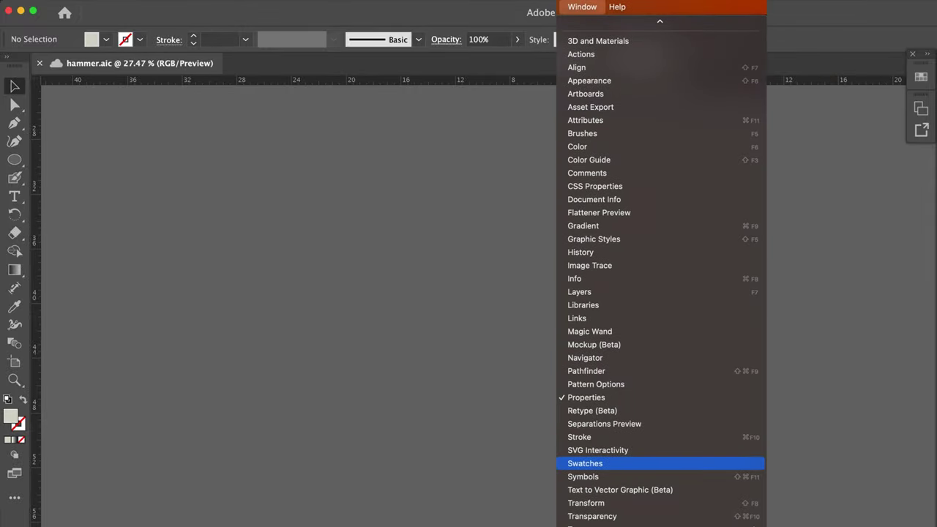
Show the document's swatches and load the Neutral swatch library
key("Return")
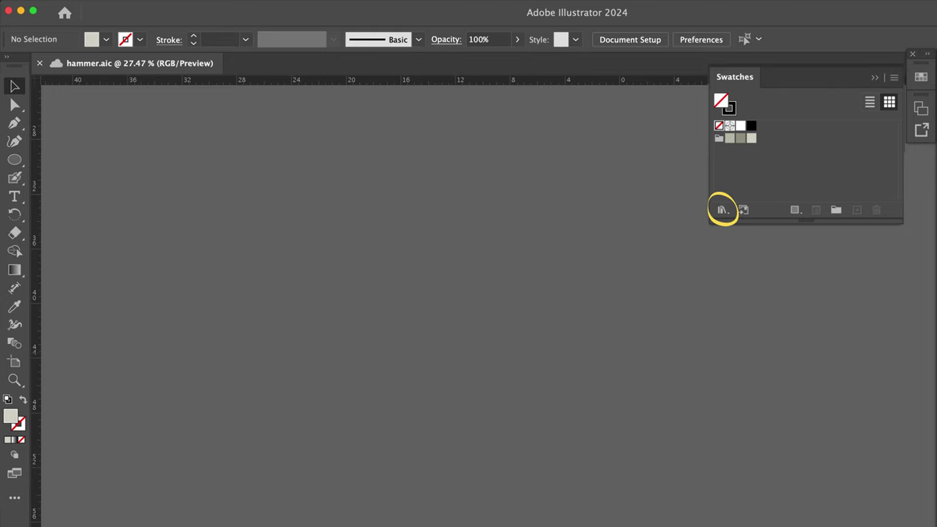
left_click(723, 211)
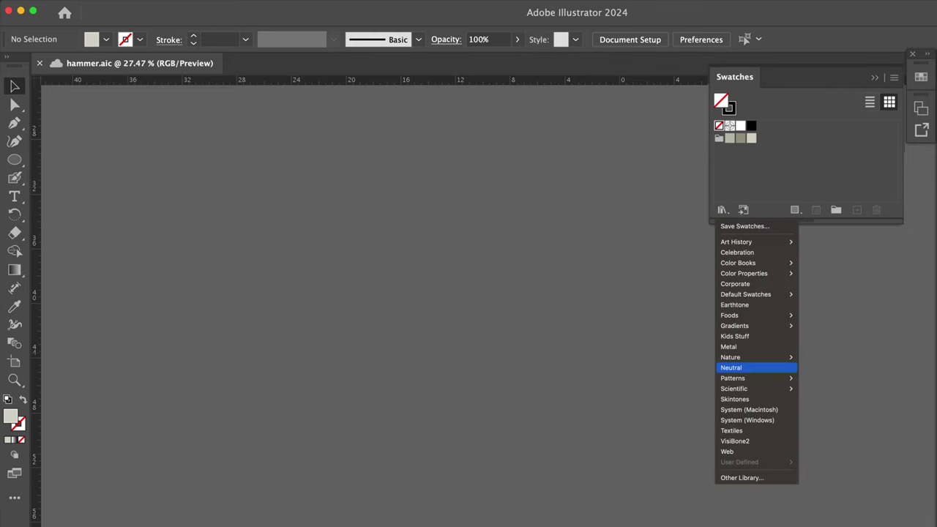
key("Return")
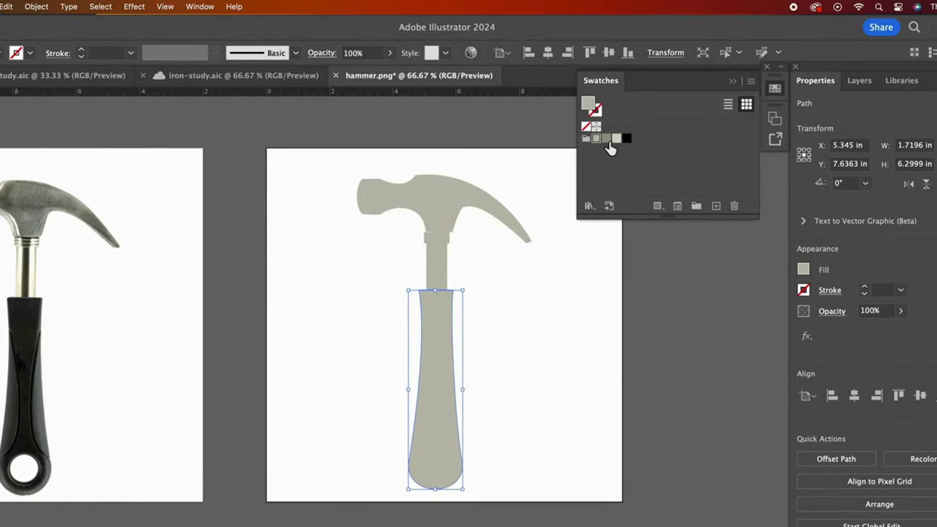
Try filling the grip and head with the dark gray-green swatch and the shaft with the light one, and deselect
left_click(607, 140)
left_click(440, 265)
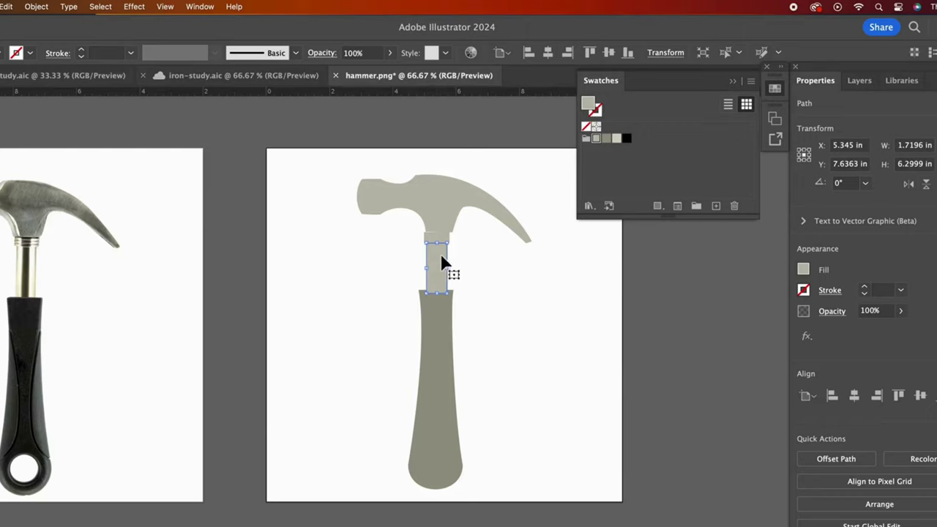
left_click(617, 140)
left_click(443, 239)
left_click(607, 139)
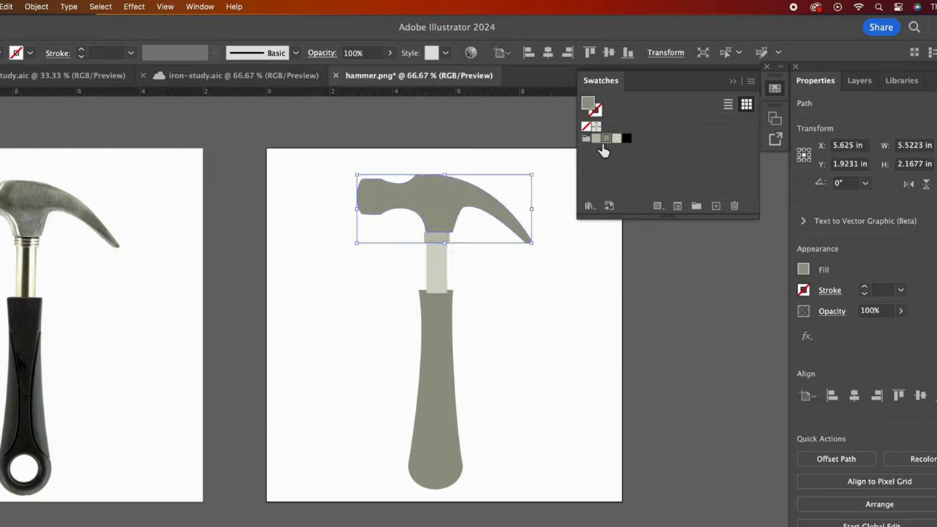
left_click(531, 369)
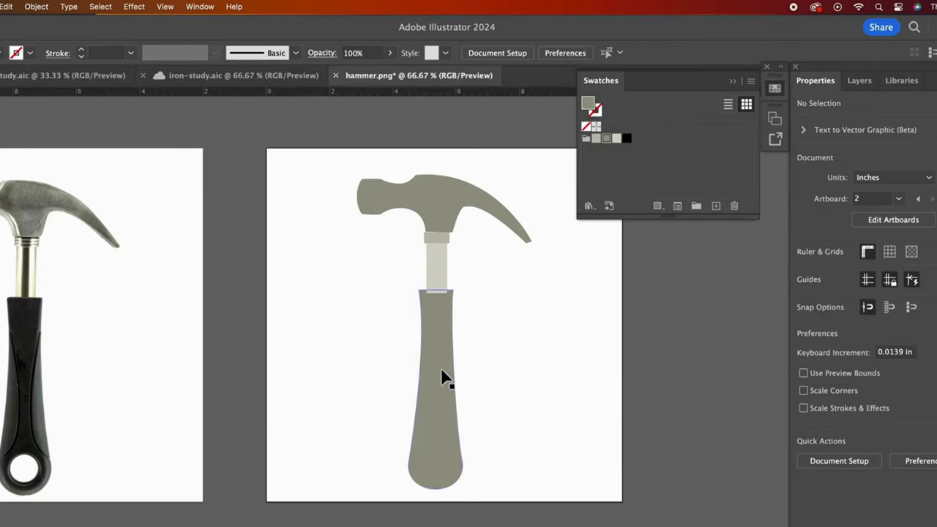
Send the shaft shape to the back, behind the grip, and nudge the head shape slightly left
left_click(440, 268)
left_click(36, 6)
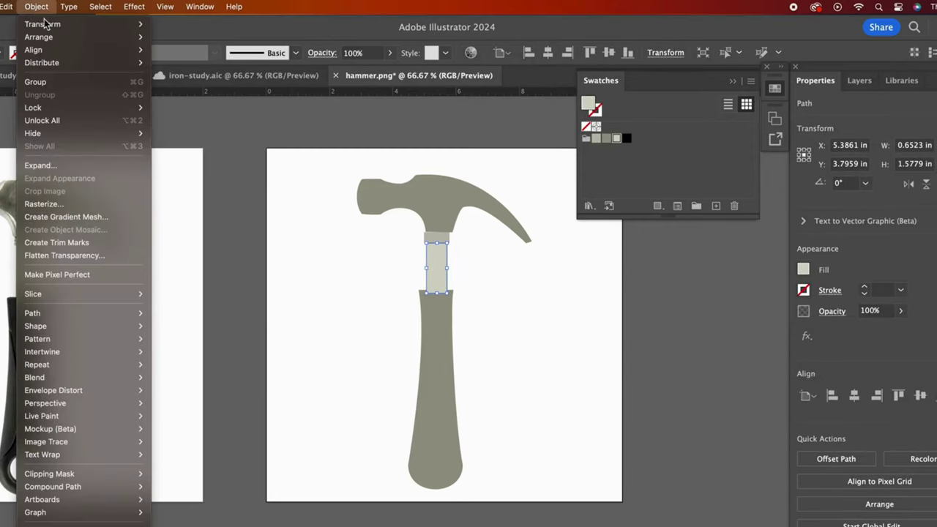
mouse_move(44, 36)
left_click(173, 75)
left_click(484, 377)
left_click_drag(444, 201, 441, 202)
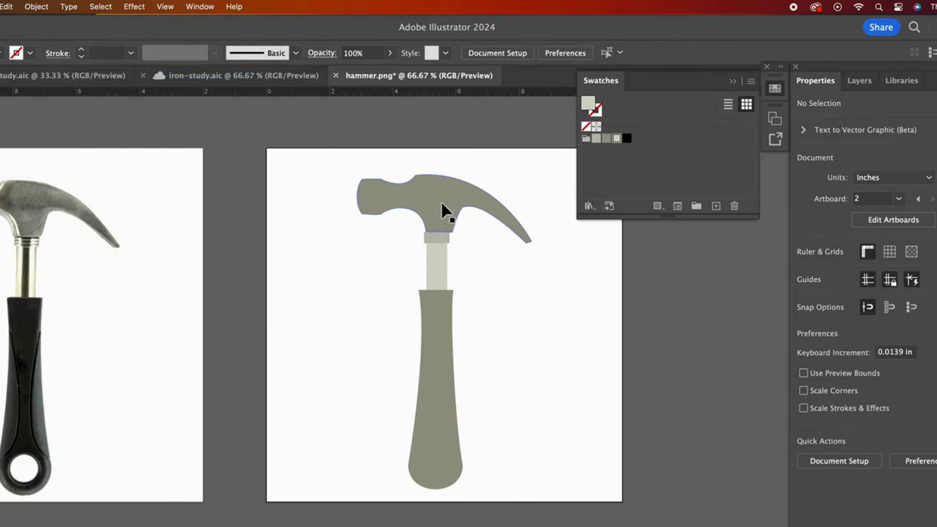
Fill the shaft with the dark, the grip with the medium and the head with the light gray-green swatch, and deselect
left_click(440, 265)
left_click(606, 139)
left_click(436, 352)
left_click(597, 139)
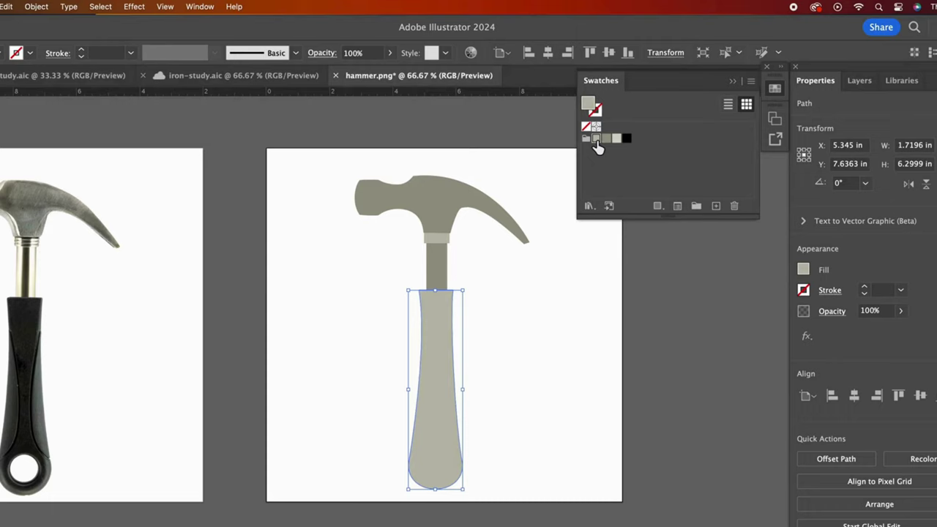
left_click(456, 200)
left_click(615, 139)
left_click(530, 336)
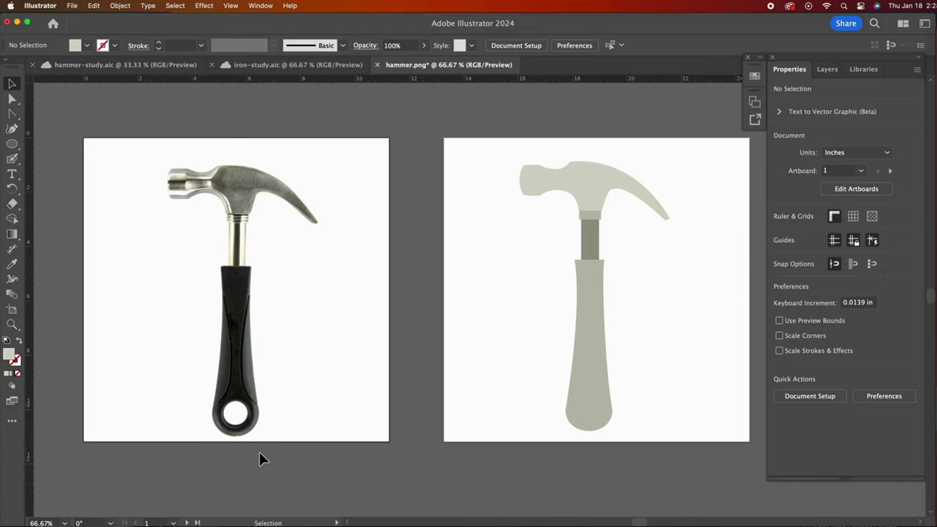
Draw a circle about 1.76 in across over the rounded end of the handle in the hammer photo
left_click_drag(289, 369, 515, 208)
key("super+equal")
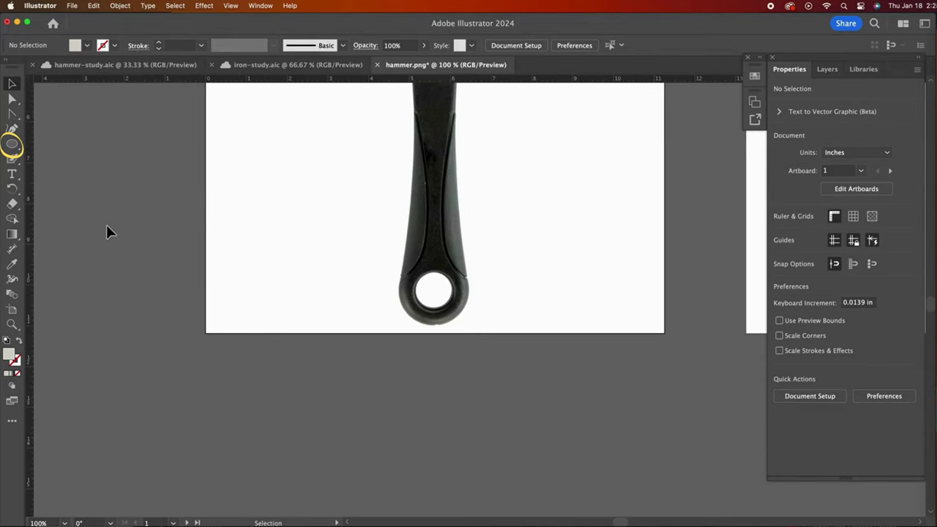
left_click_drag(13, 151, 69, 161)
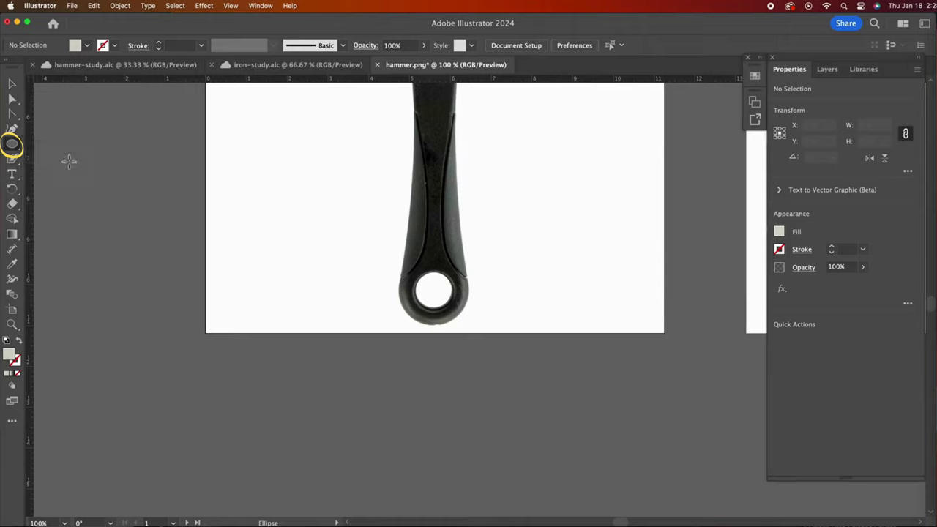
left_click_drag(286, 155, 320, 240)
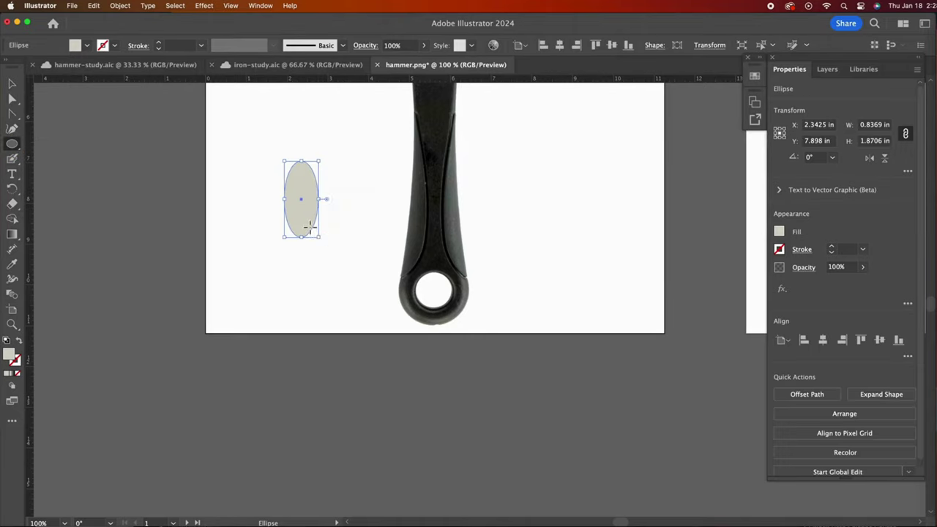
key("super+z")
left_click_drag(269, 149, 449, 306)
key("v")
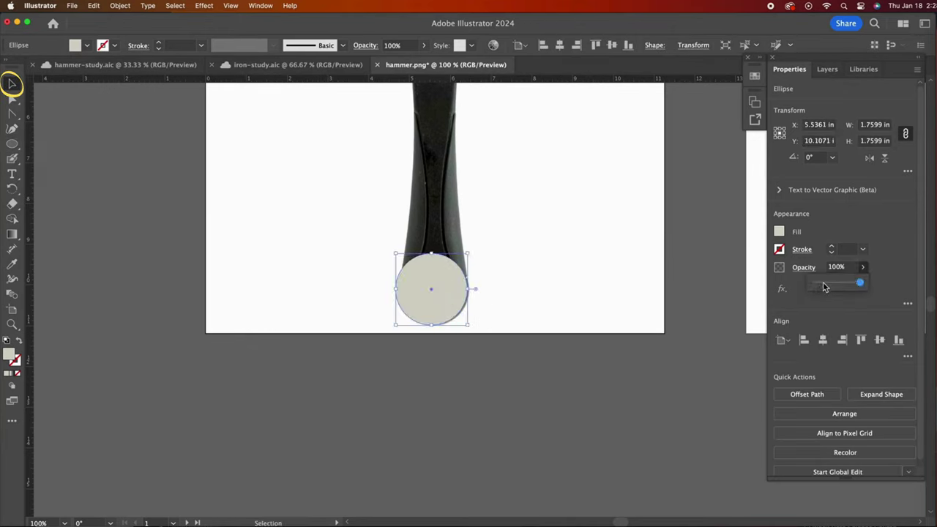
Lower the circle's opacity to 28% and nudge it right to line up with the handle's rounded end
left_click(824, 284)
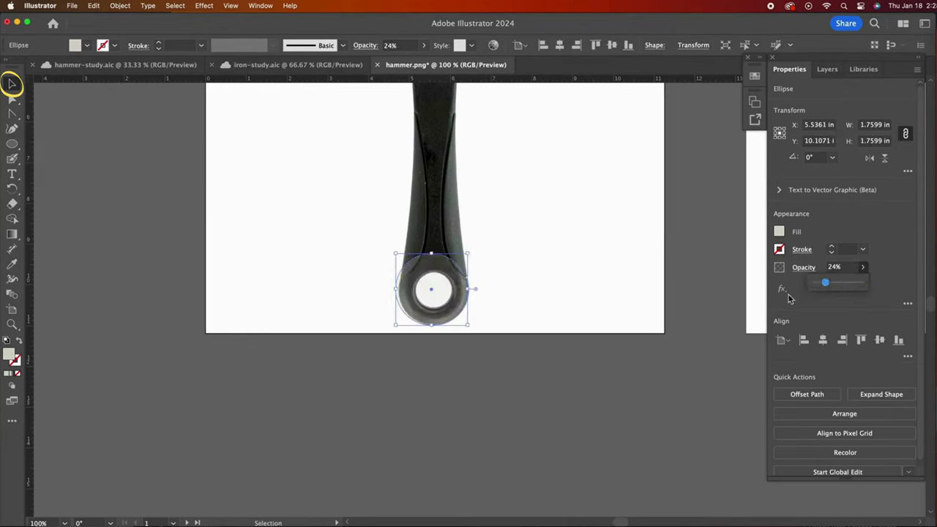
left_click(497, 294)
left_click(455, 296)
key("Right")
key("Right")
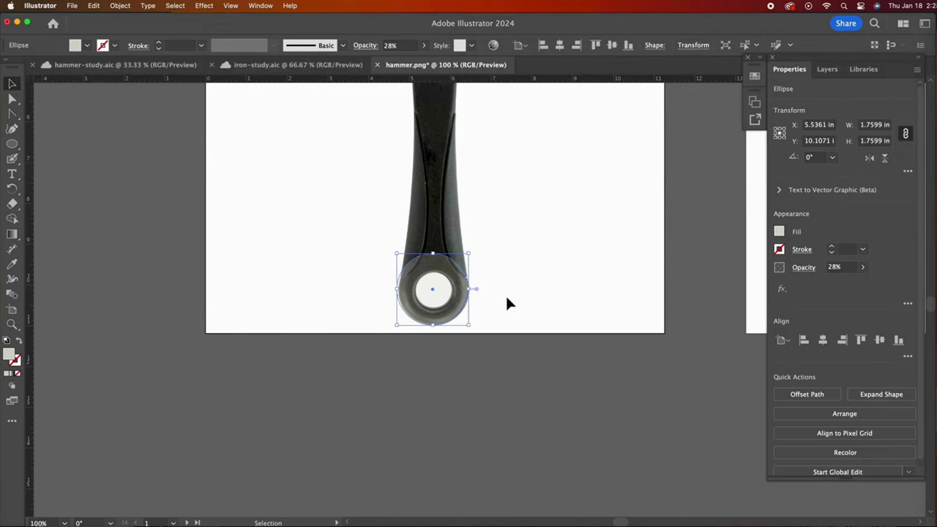
key("Right")
key("Right")
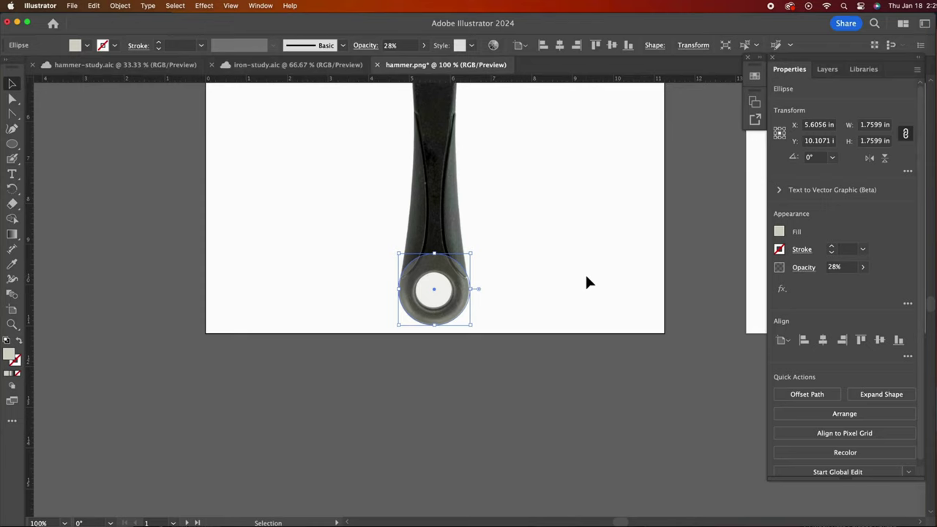
left_click(586, 280)
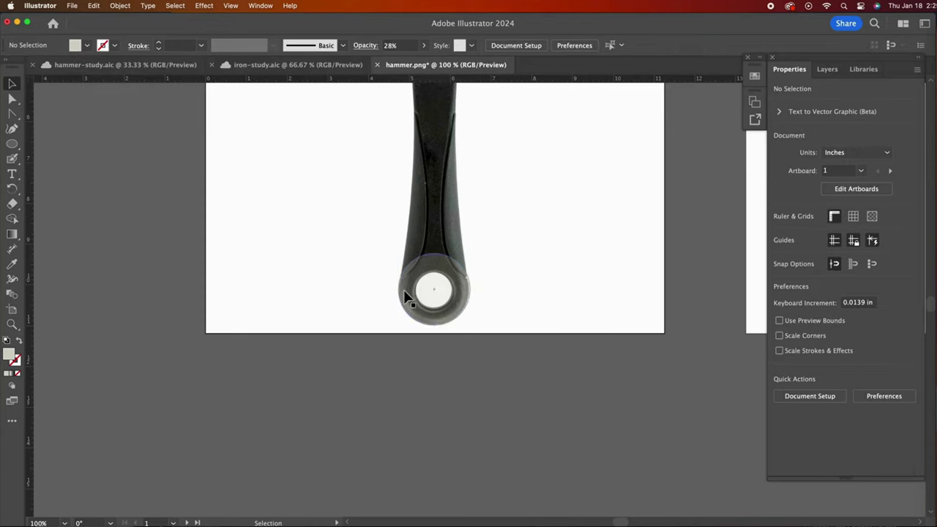
Duplicate the circle and shrink the copy to about 0.81 in across for the hole in the handle
left_click(440, 312)
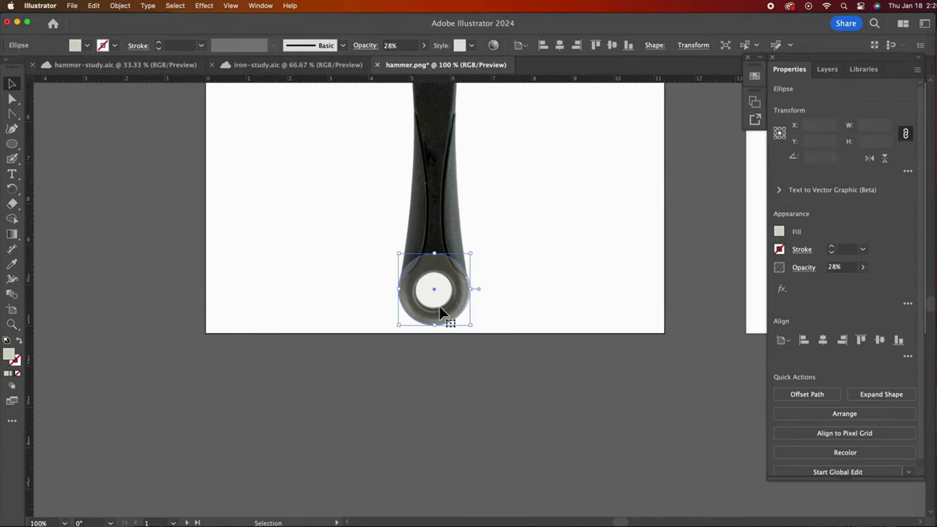
left_click_drag(441, 312, 468, 307)
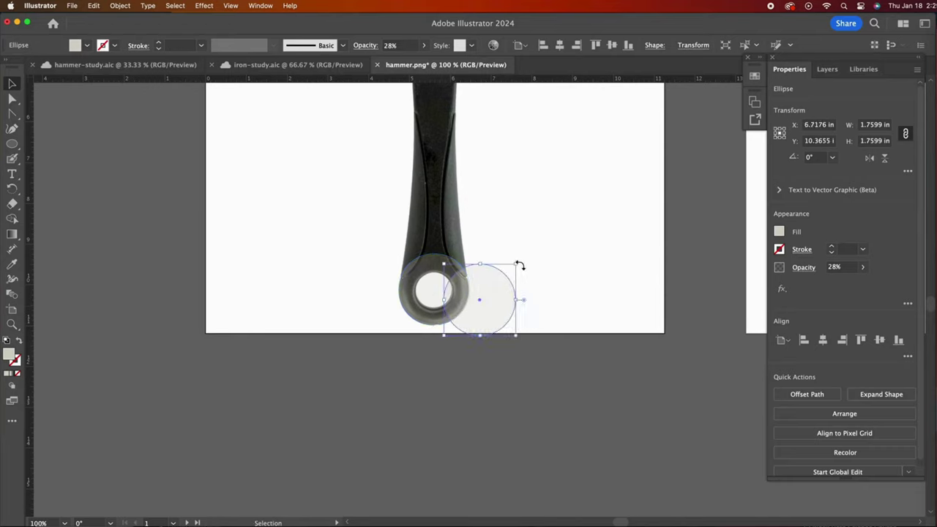
mouse_move(519, 263)
left_mouse_down()
mouse_move(493, 306)
mouse_move(443, 286)
mouse_move(446, 295)
mouse_move(517, 276)
left_mouse_up()
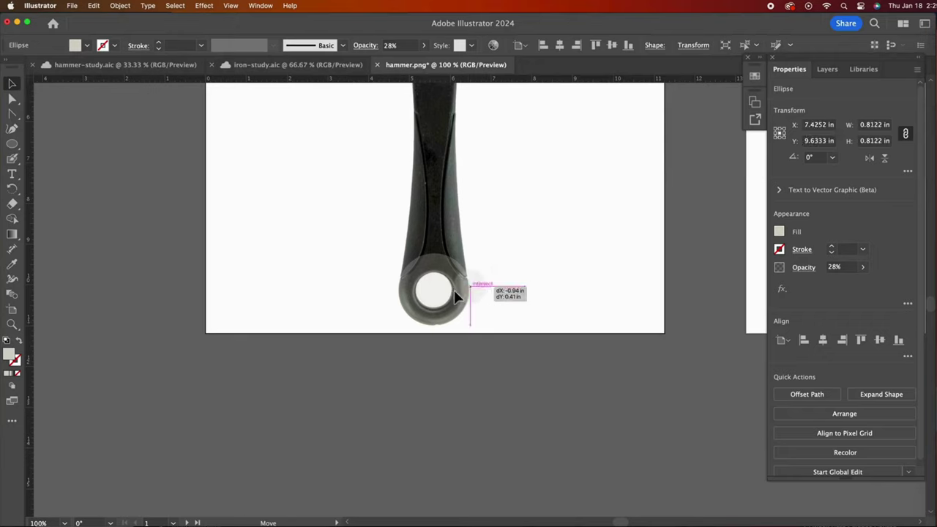
Center the small circle inside the large one, with both beside the handle in the photo, and deselect them
left_click_drag(454, 290, 579, 250)
left_click(558, 292)
left_click(558, 338)
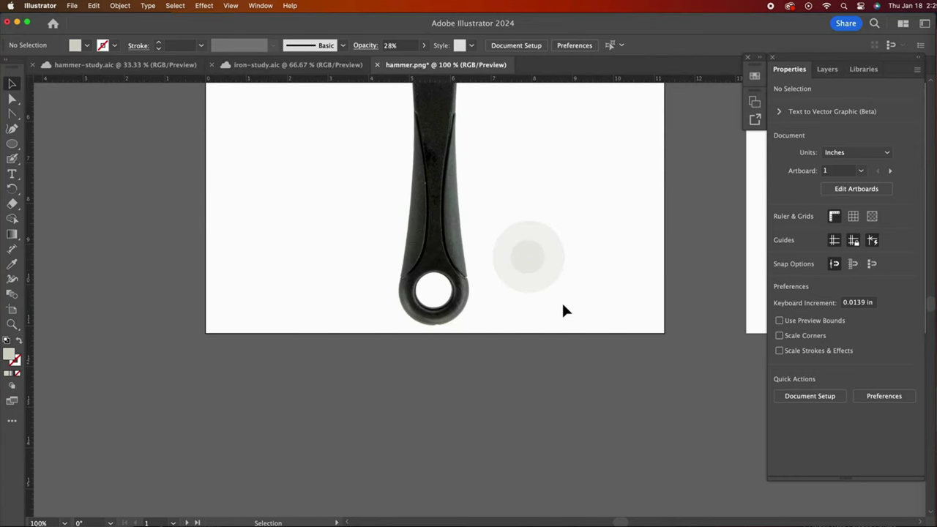
Select both circles and cut the small one out of the large one with Pathfinder's Minus Front
left_click(516, 235)
left_click(261, 6)
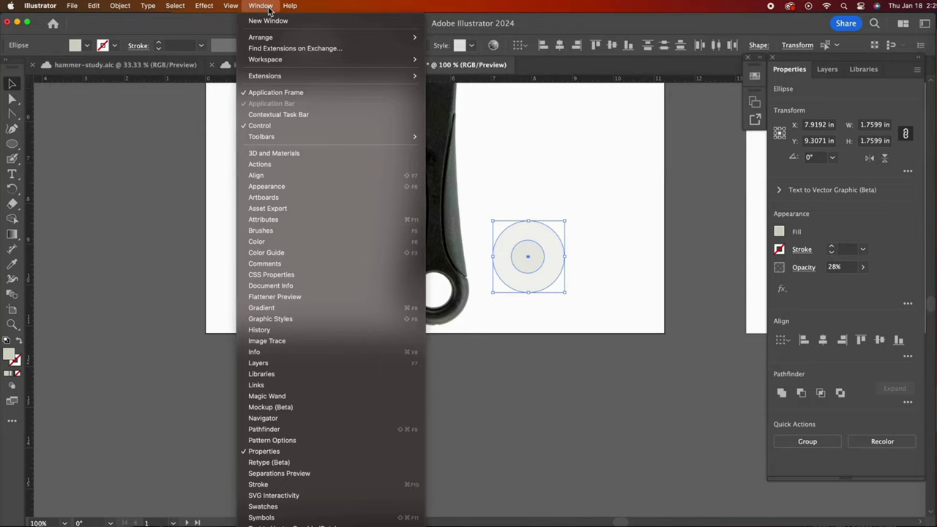
left_click(271, 429)
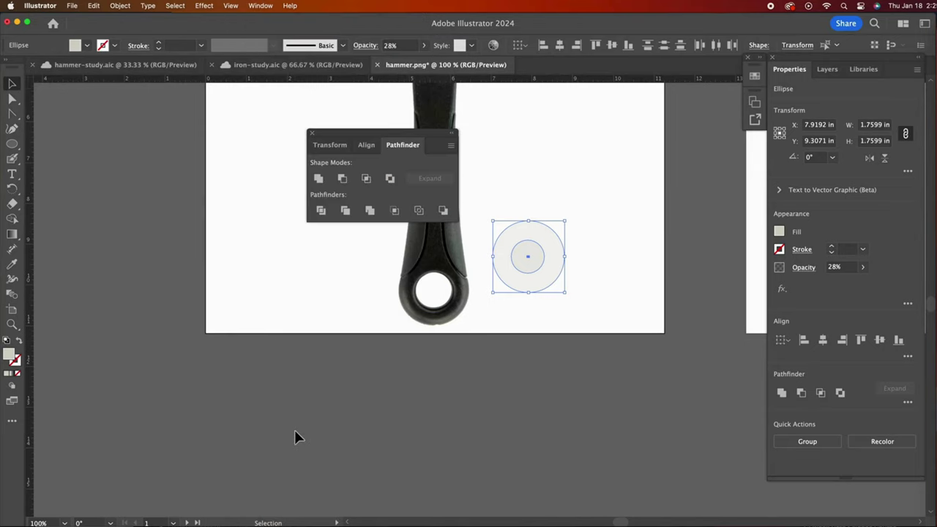
left_click_drag(422, 149, 600, 131)
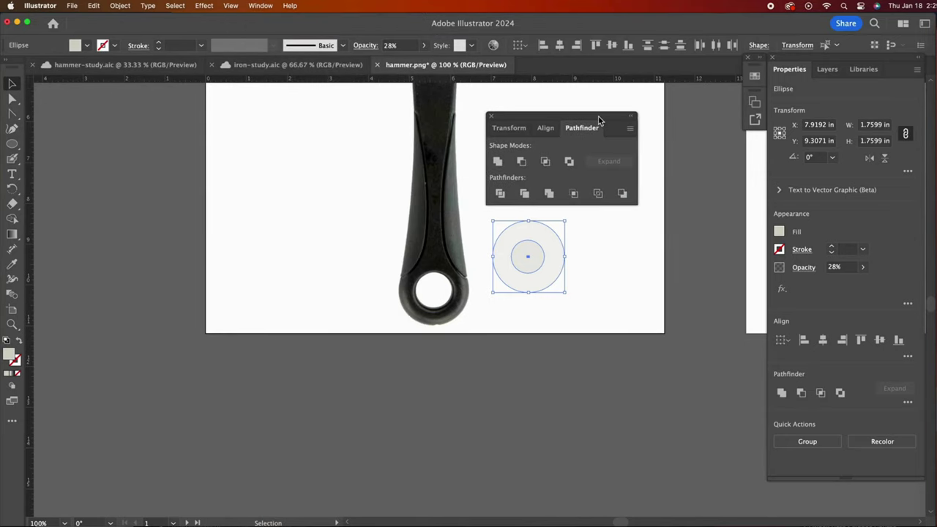
left_click(522, 163)
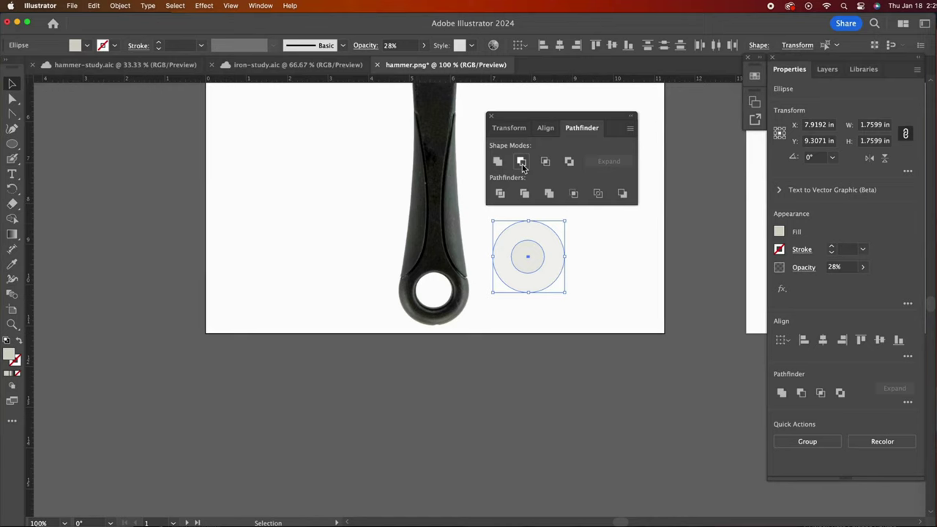
left_click(604, 292)
Move the ring onto the rounded end of the grip on the second artboard and set its opacity to 100%
left_click_drag(539, 291, 639, 292)
left_click_drag(614, 334, 291, 409)
left_click(491, 117)
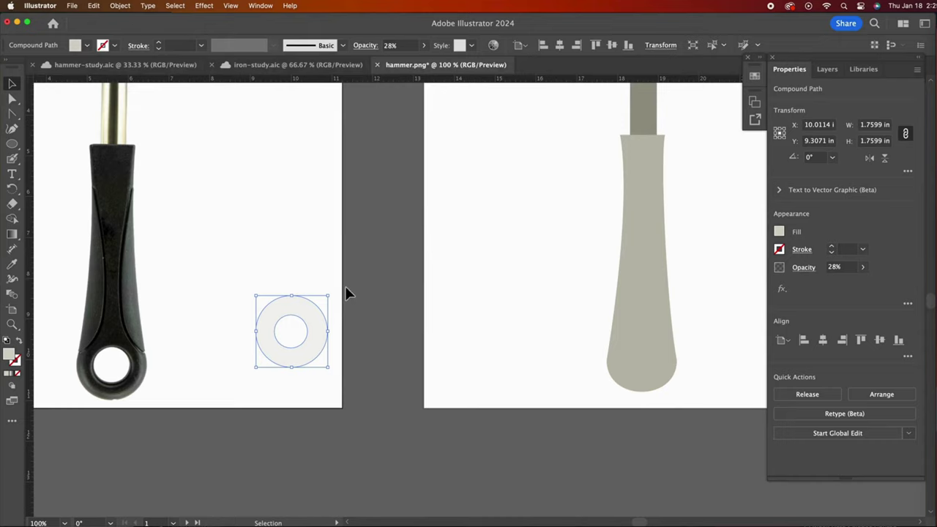
left_click_drag(270, 350, 621, 375)
left_click(863, 268)
left_click_drag(828, 283, 907, 290)
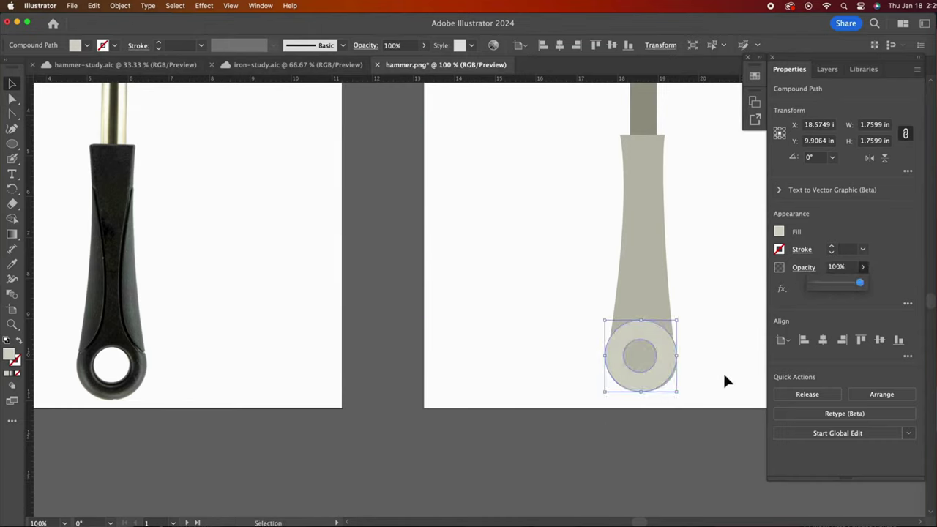
left_click(697, 375)
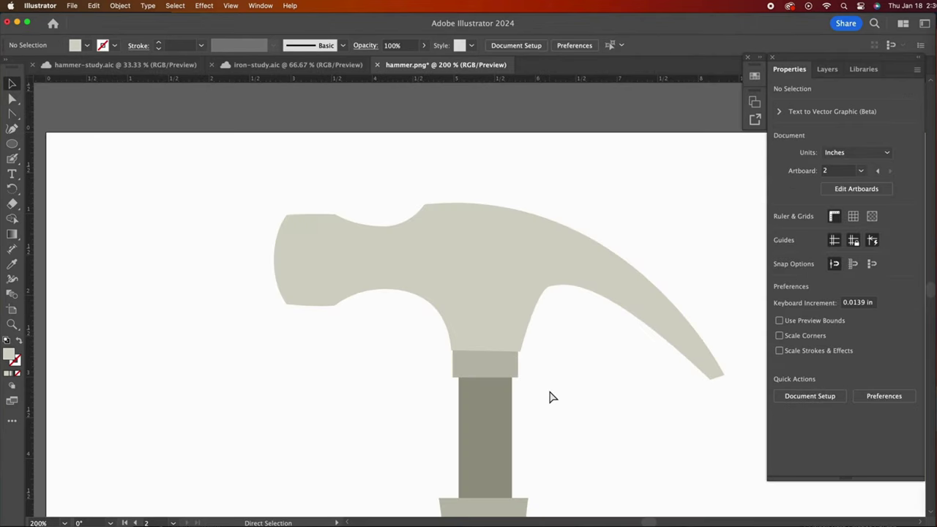
Try deleting the anchor point in the upper dip of the hammer head's neck, and undo the deletion
left_click(449, 227)
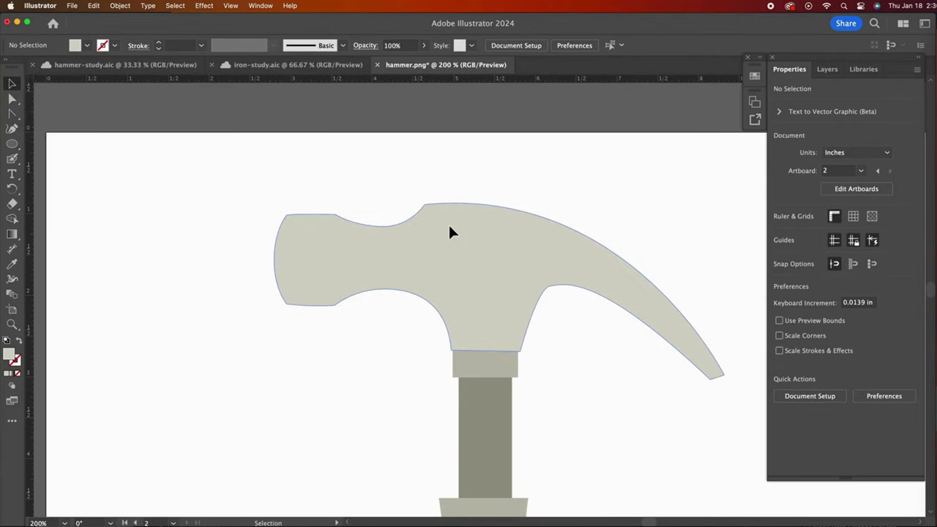
left_click(12, 101)
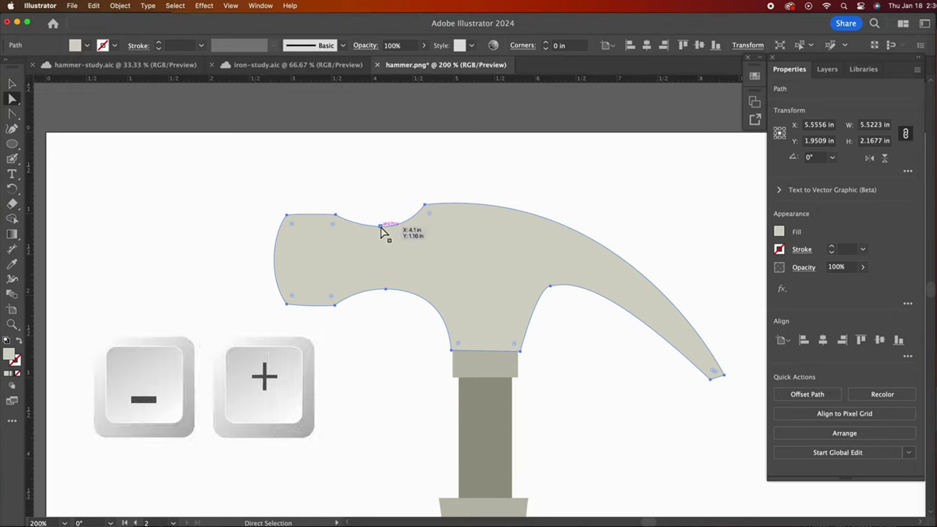
key("minus")
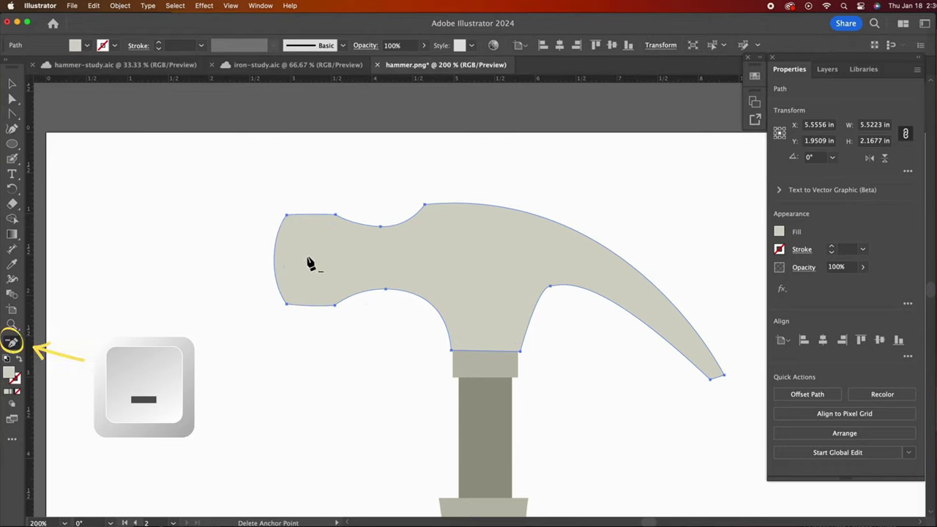
left_click(380, 228)
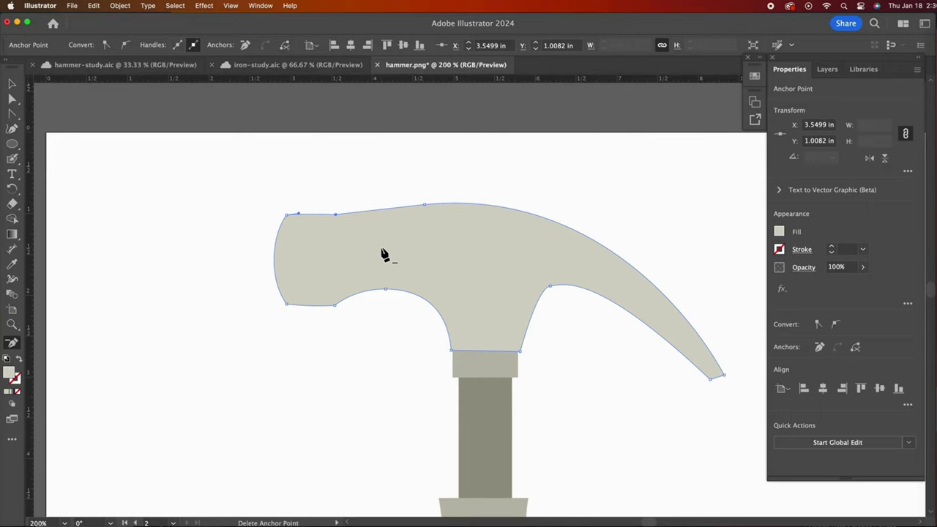
key("super+z")
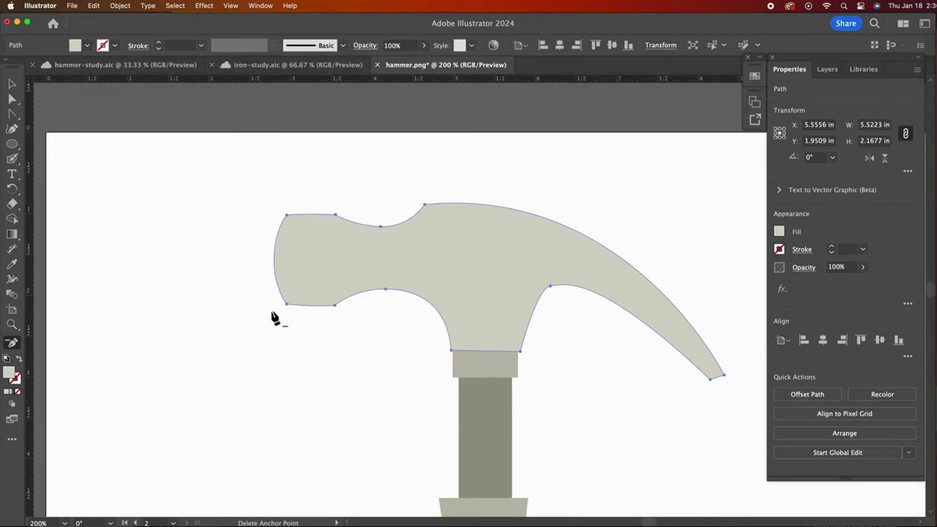
Try adding an anchor point midway along the curved striking face of the hammer head, and undo the addition
key("plus")
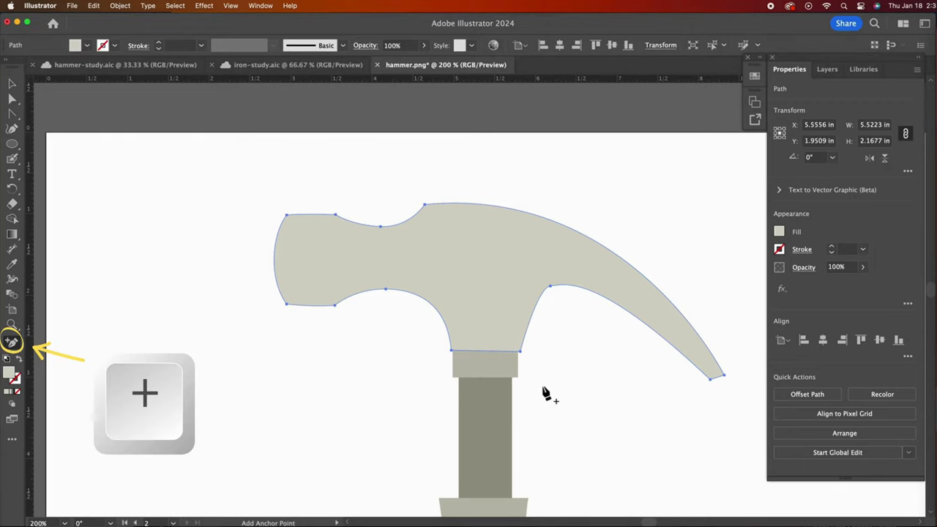
left_click(276, 265)
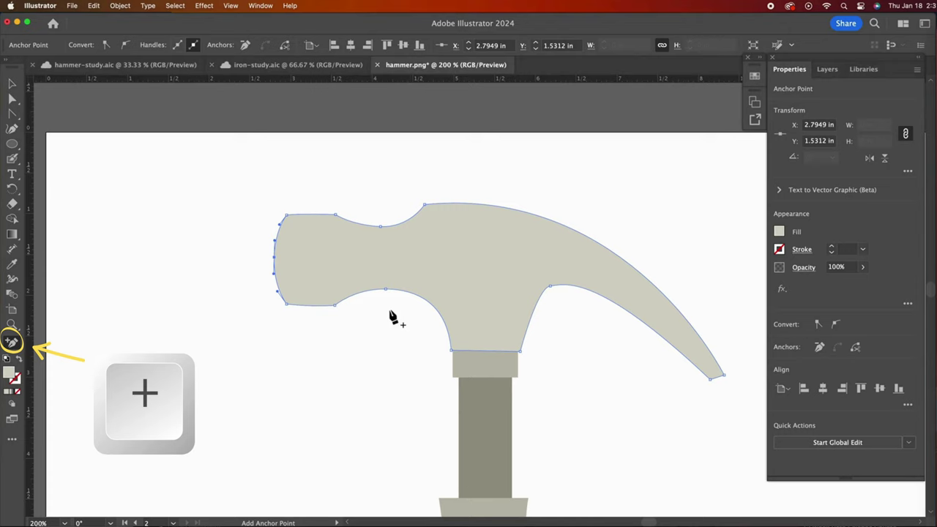
key("super+z")
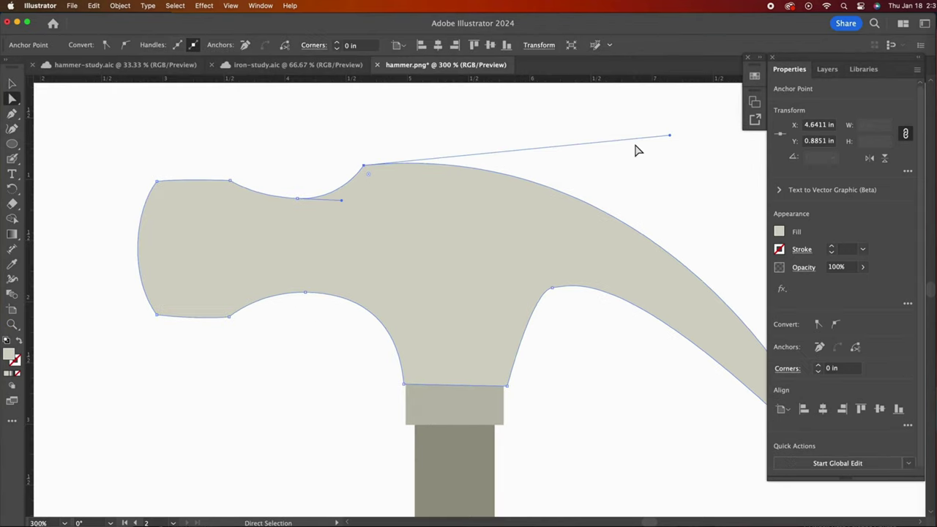
Round the hammer head's corners, with a radius of about 0.12 in where the neck meets the upper claw curve, and deselect the path
left_click(364, 168)
left_click_drag(369, 175, 371, 188)
left_click(425, 198)
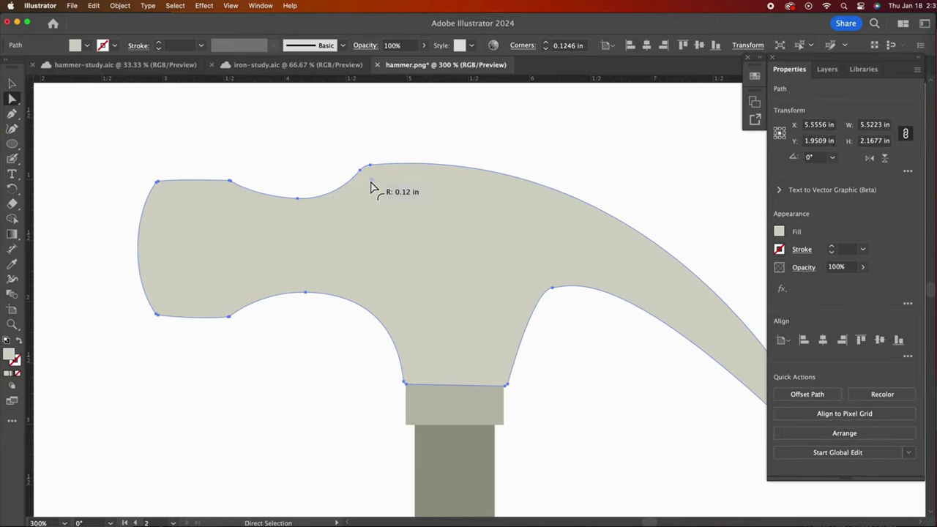
left_click(488, 136)
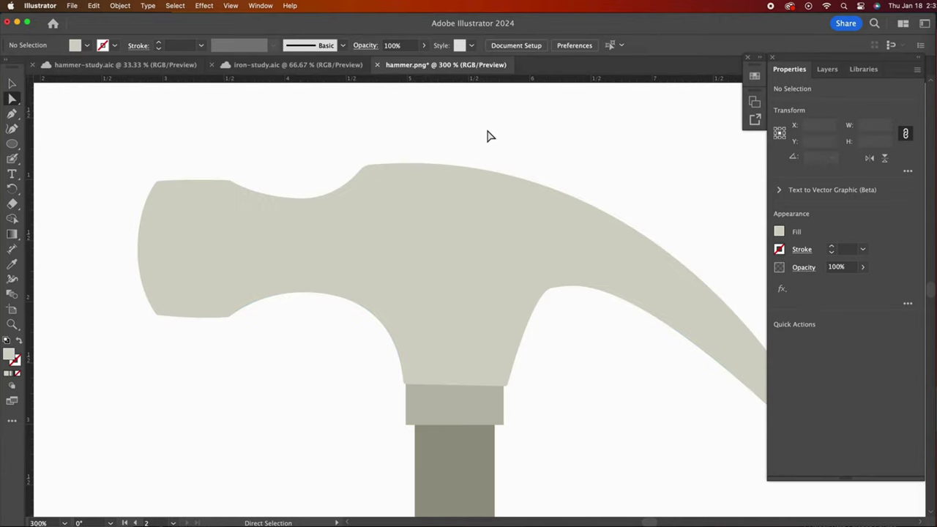
Round the upper and lower corners where the hammer's striking end meets the neck a little more, and deselect the path
left_click(231, 187)
left_click_drag(225, 197, 227, 205)
left_click(229, 320)
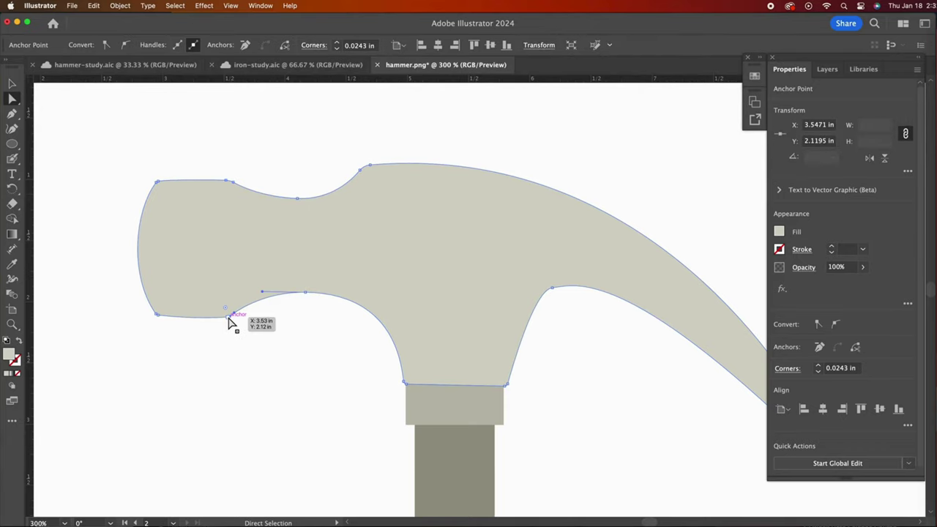
left_click_drag(227, 314, 227, 308)
left_click(285, 386)
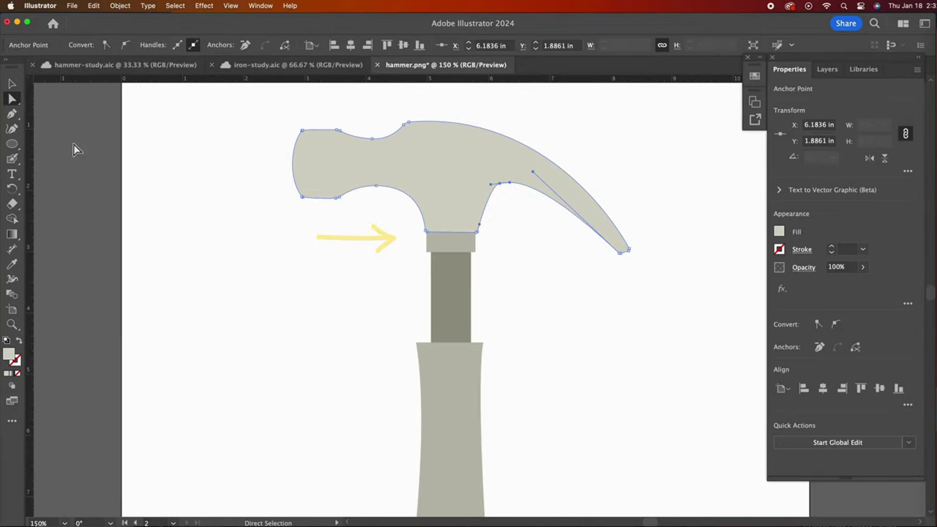
Enlarge the collar beneath the hammer head to about 1.01 in wide and 0.4 in high, overlapping the head's lower edge
left_click(12, 84)
left_click(196, 205)
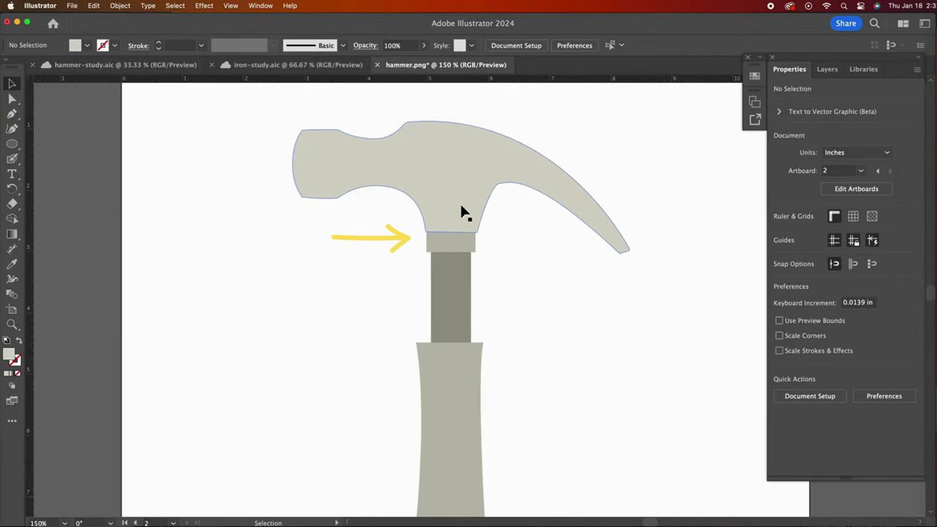
left_click(462, 211)
left_click(453, 287)
left_click(451, 242)
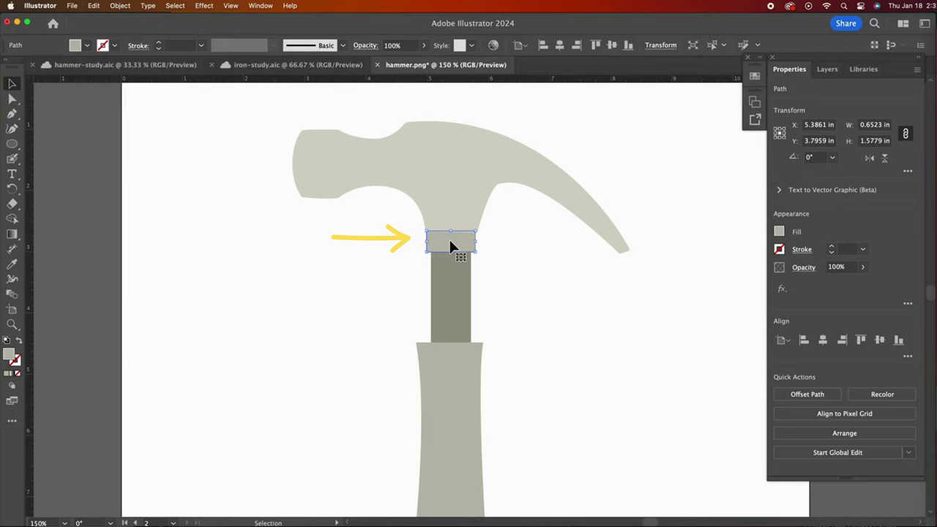
left_click_drag(480, 243, 485, 243)
left_click_drag(428, 242, 453, 227)
Bring the collar to the front of the hammer head, nudge it slightly to the right, and leave everything deselected
left_click(121, 7)
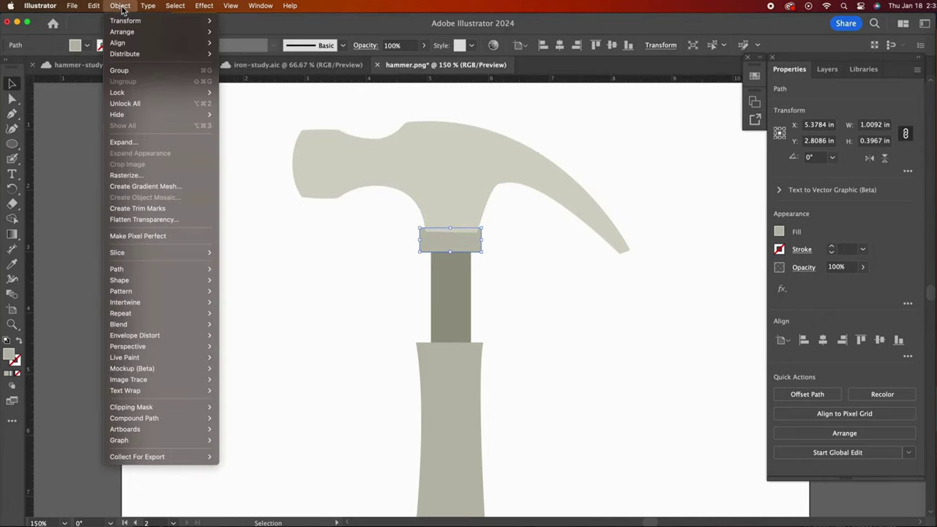
mouse_move(134, 33)
left_click(239, 33)
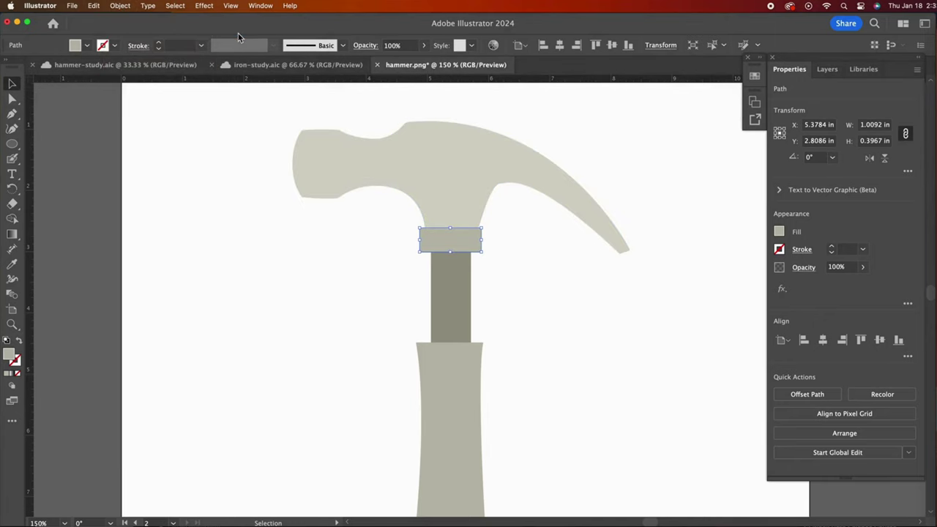
left_click(519, 333)
left_click(468, 243)
key("Right")
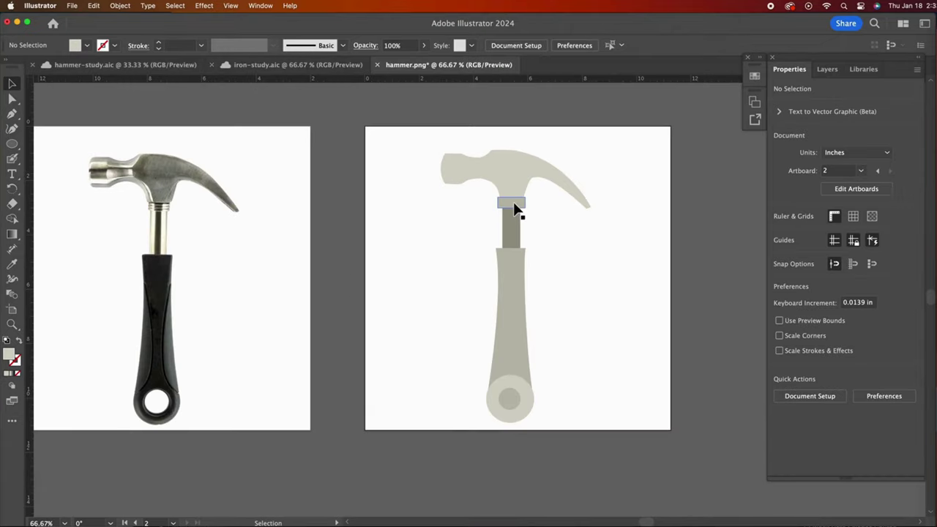
left_click(517, 210)
left_click(705, 406)
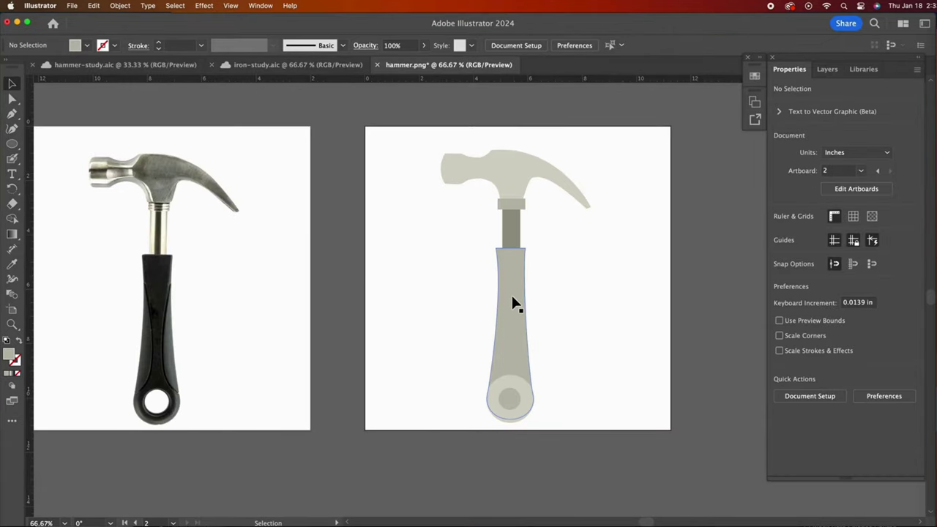
left_click(512, 298)
left_click(624, 325)
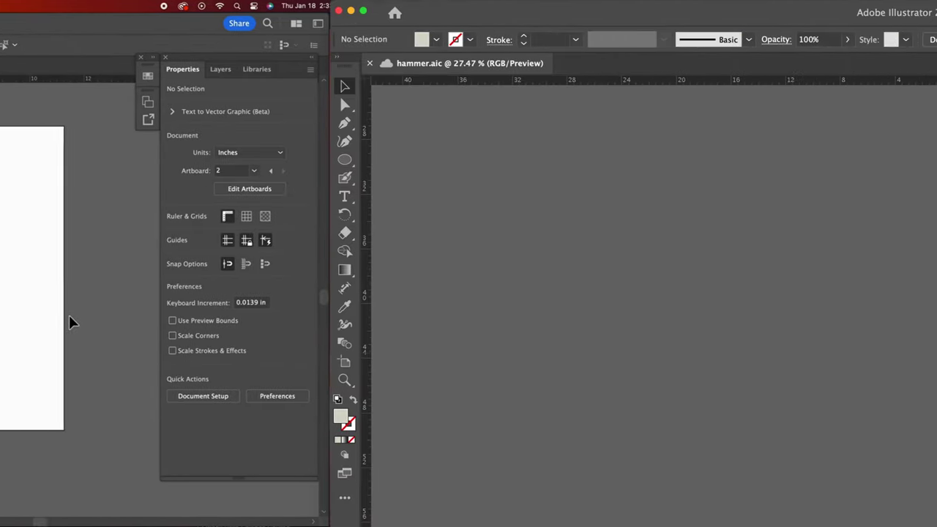